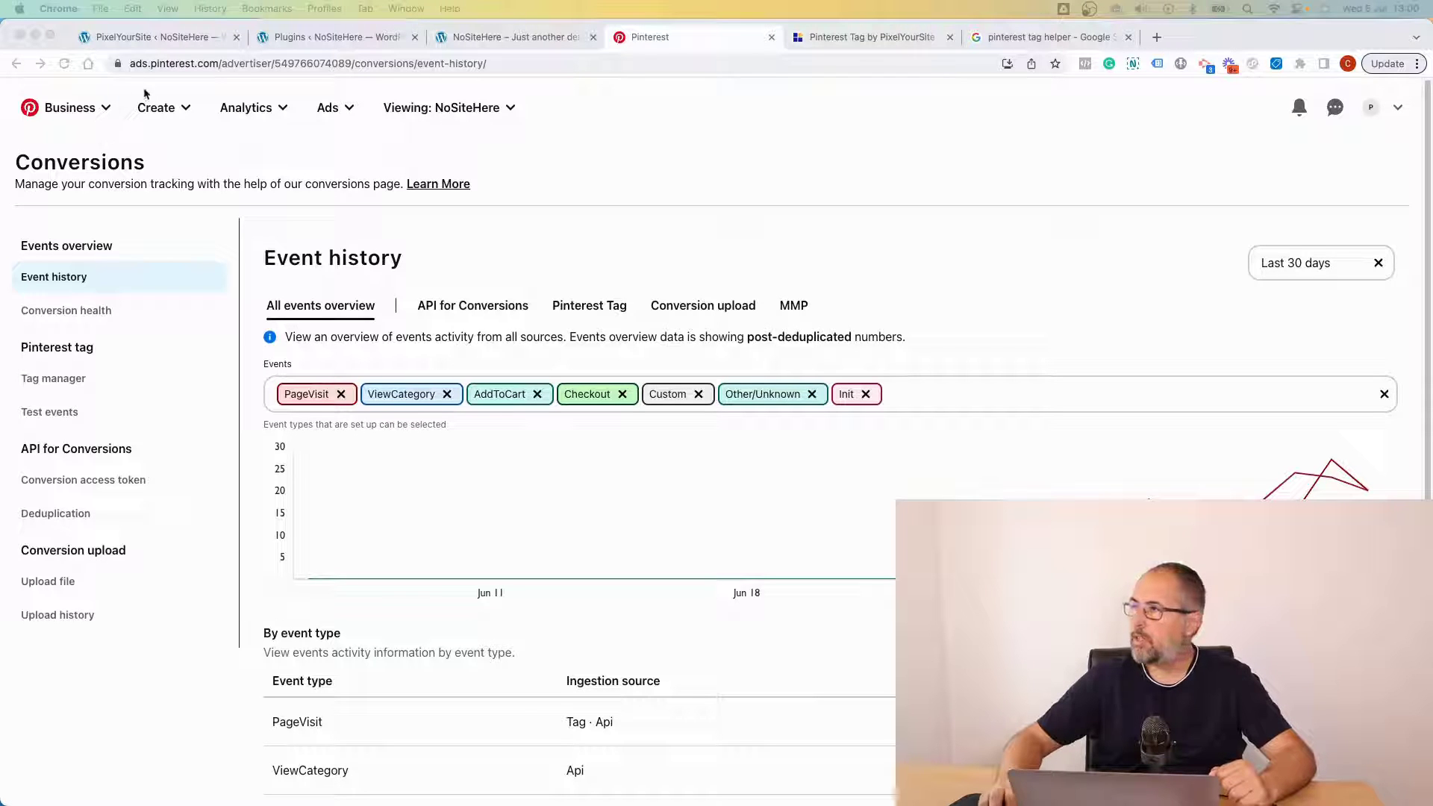
- Switch to the PixelYourSite Pinterest Tag add-on product page
{"action": "left_click", "coordinate": [892, 45]}
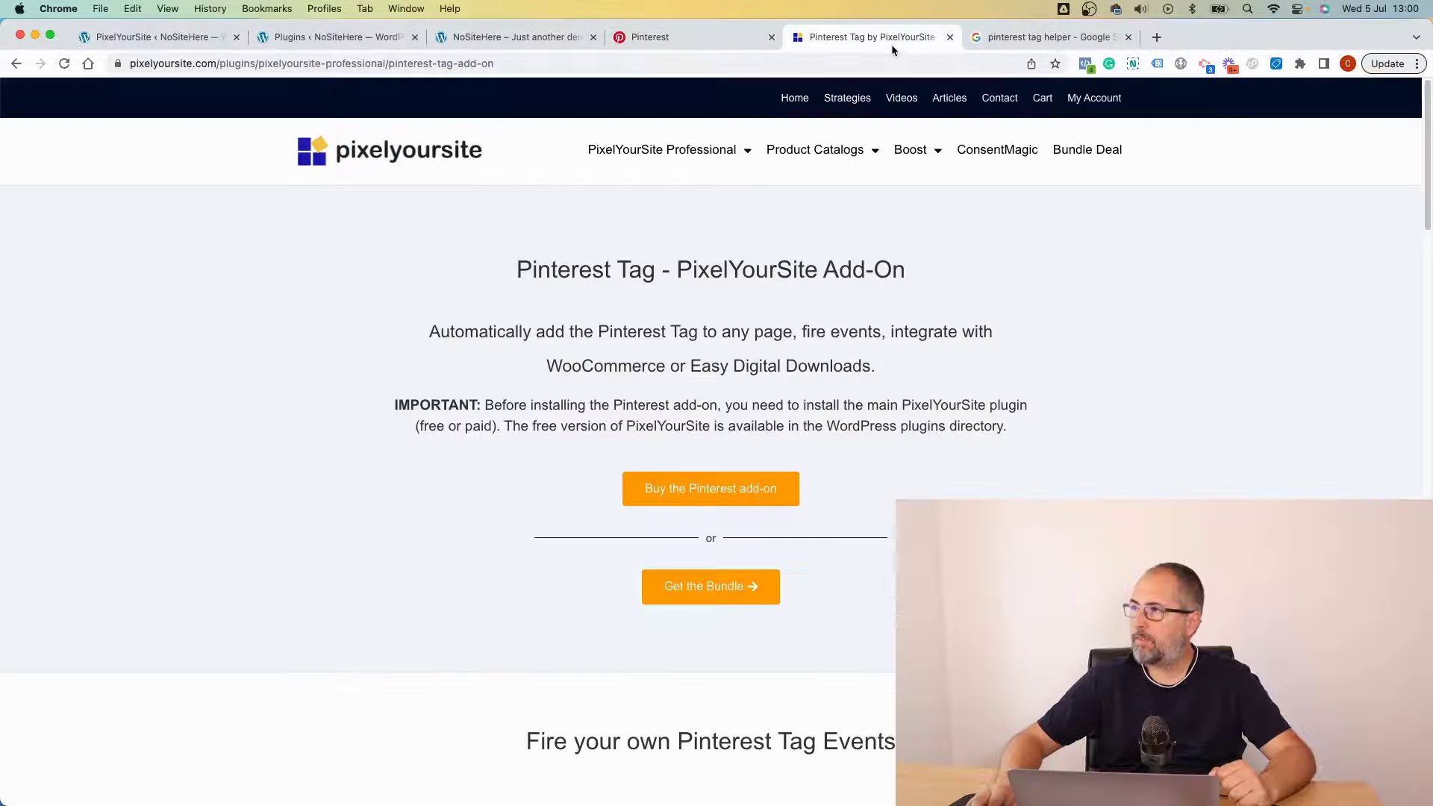
- Show the WordPress plugins list and highlight the active PixelYourSite Pinterest add-on
{"action": "left_click", "coordinate": [284, 38]}
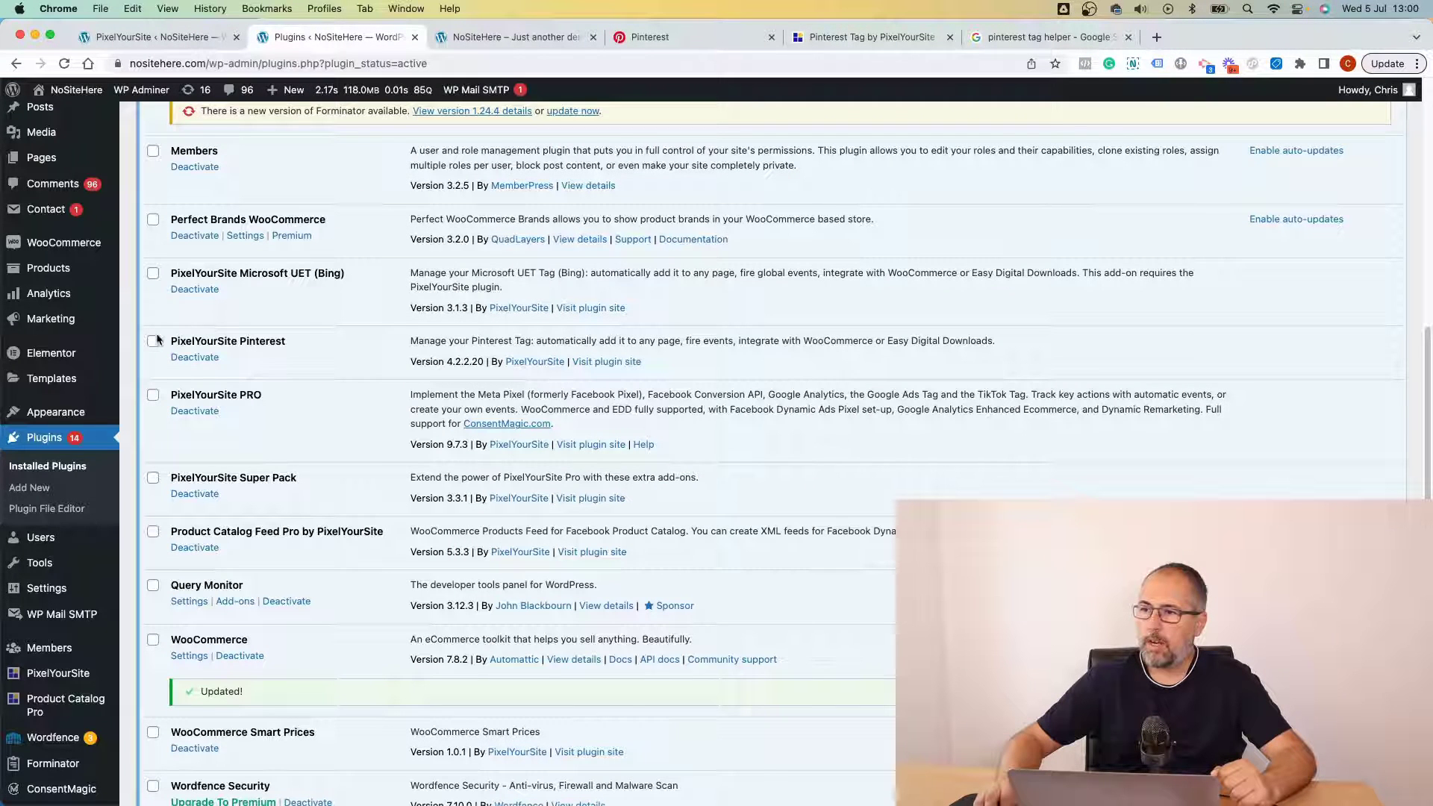
{"action": "left_click_drag", "start_coordinate": [172, 339], "coordinate": [298, 353]}
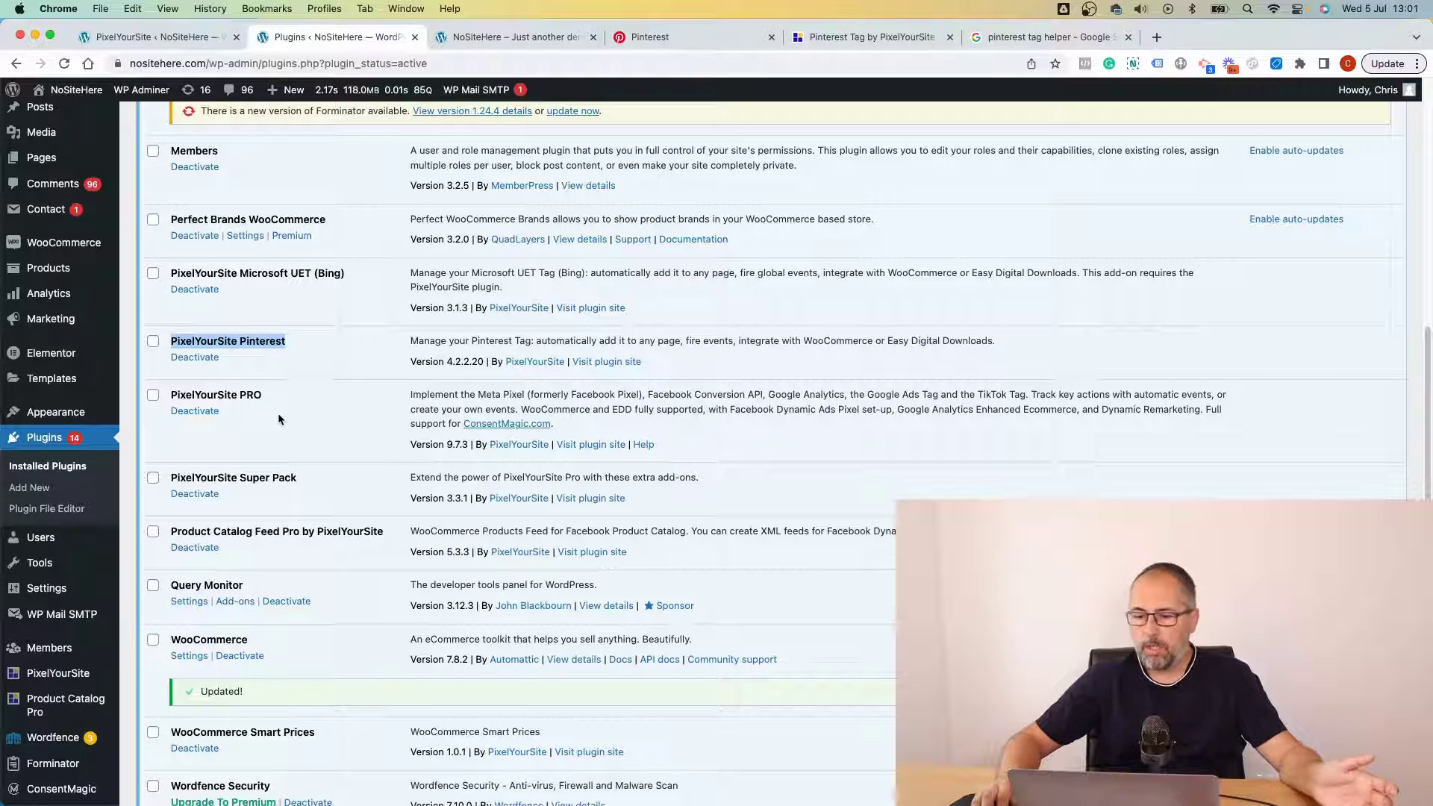
- Expand PixelYourSite Pro's Pinterest Tag settings to show the API, pixel ID, ad account ID and token
{"action": "left_click", "coordinate": [150, 41]}
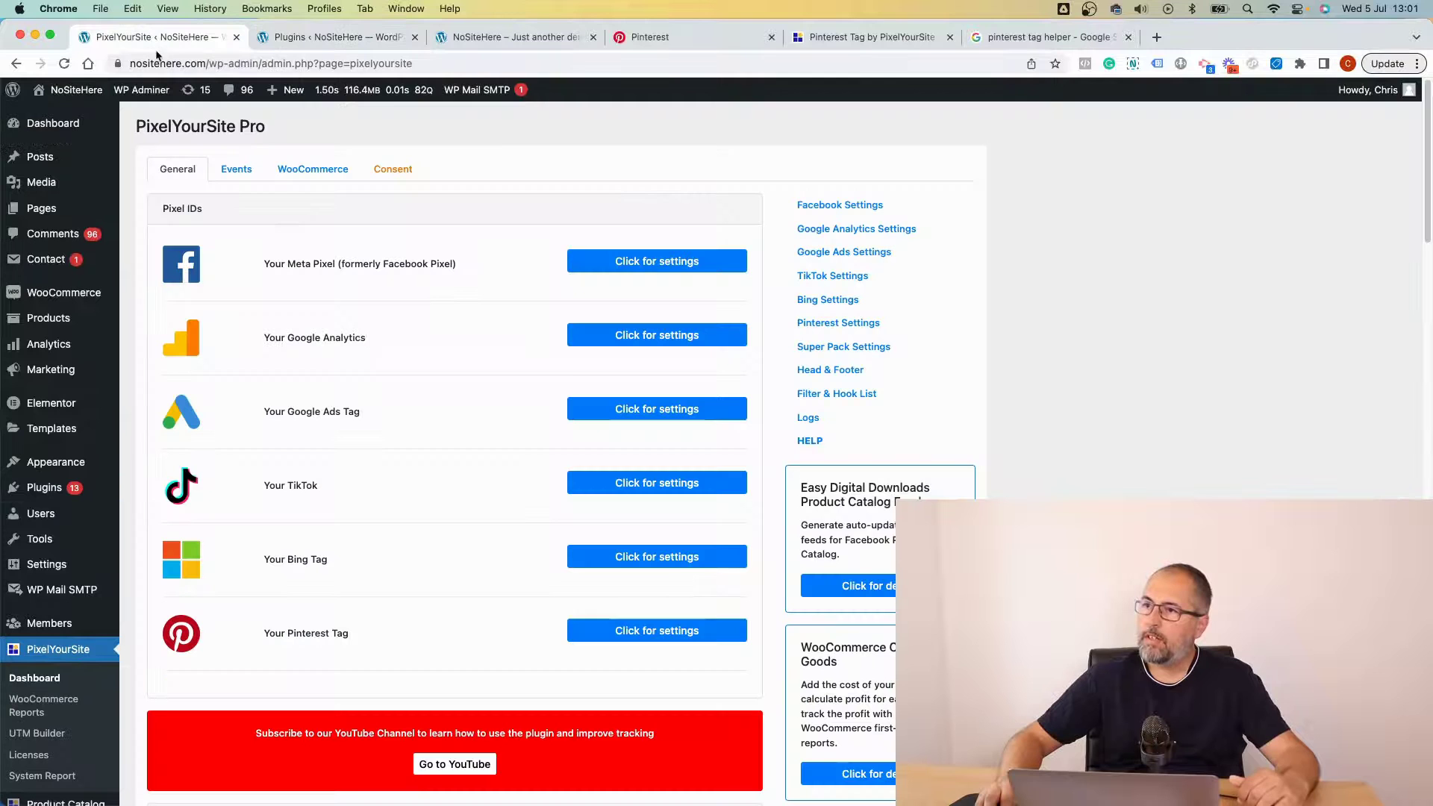
{"action": "left_click", "coordinate": [611, 632]}
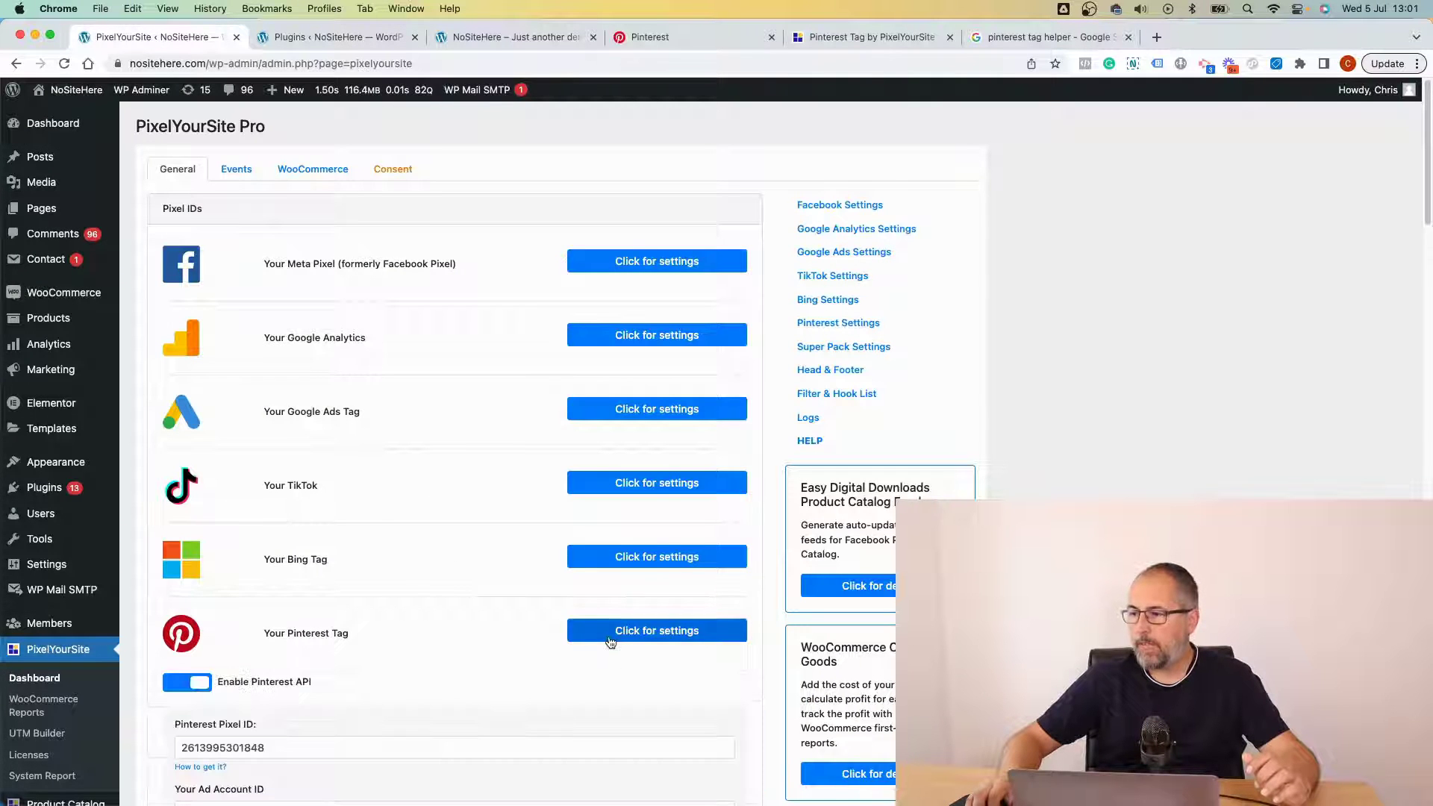
{"action": "scroll", "coordinate": [473, 614], "scroll_direction": "down", "scroll_amount": 6}
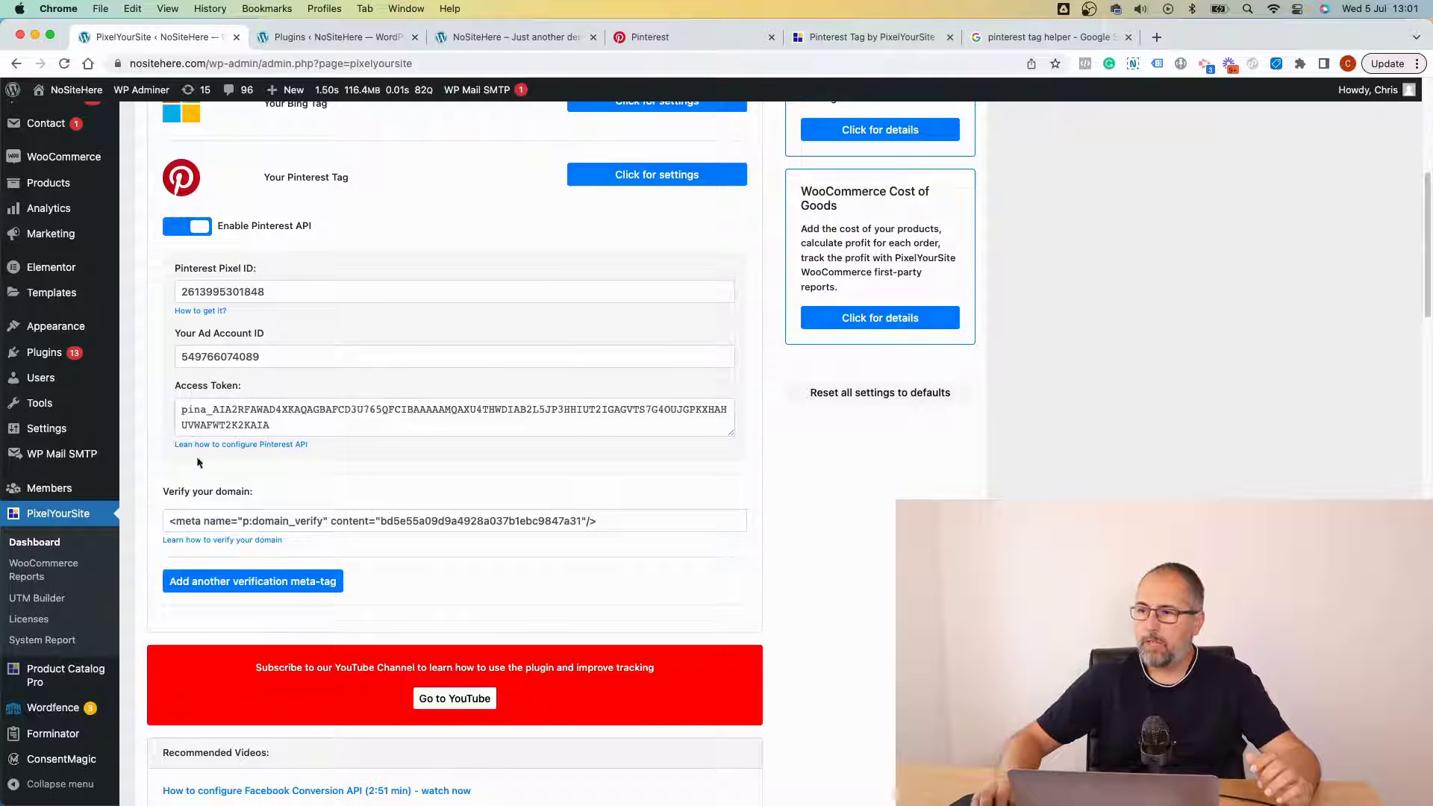
{"action": "mouse_move", "coordinate": [131, 353]}
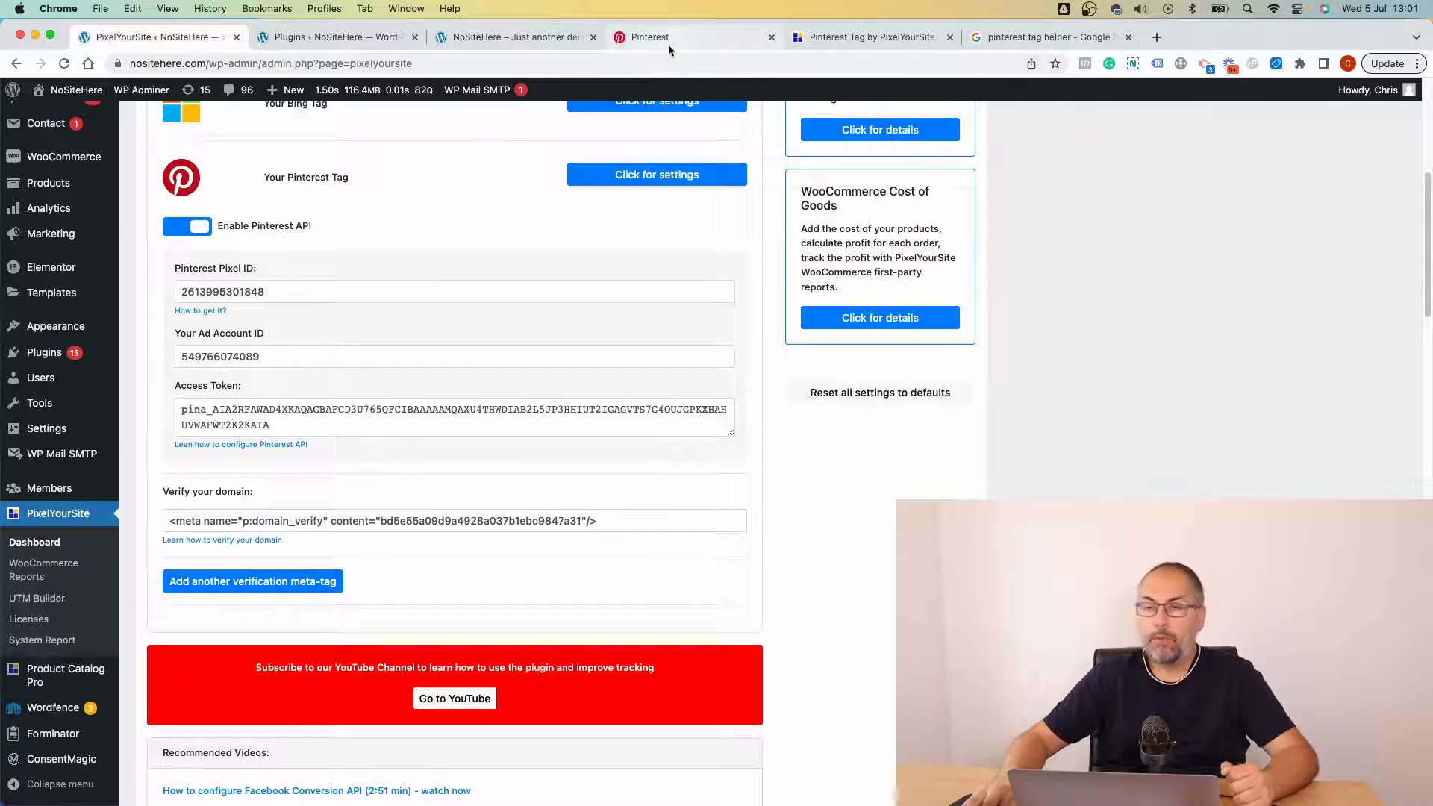
- Check the Pinterest Tag Helper Chrome Web Store listing and its report, then return to the add-on page
{"action": "left_click", "coordinate": [1047, 44]}
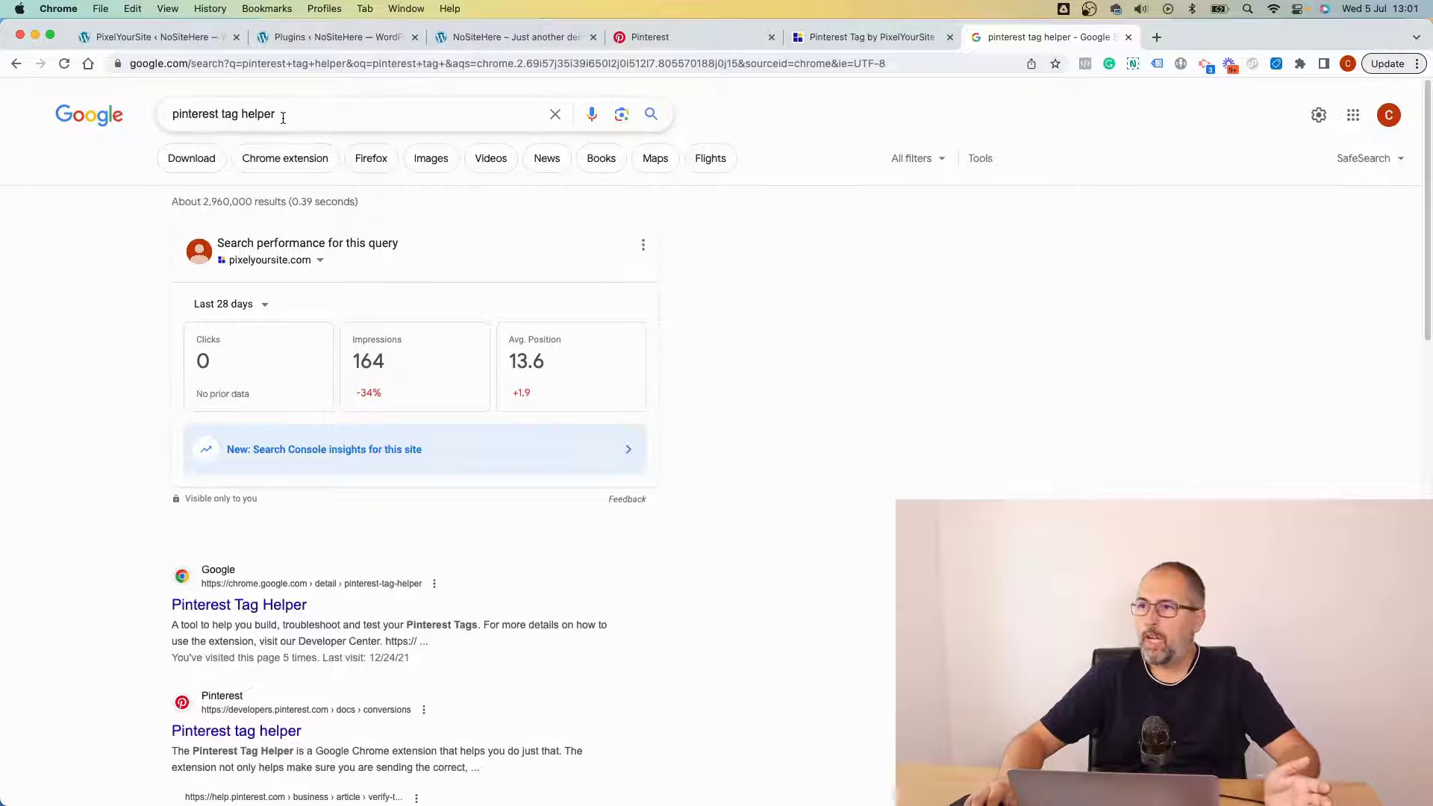
{"action": "left_click", "coordinate": [248, 610]}
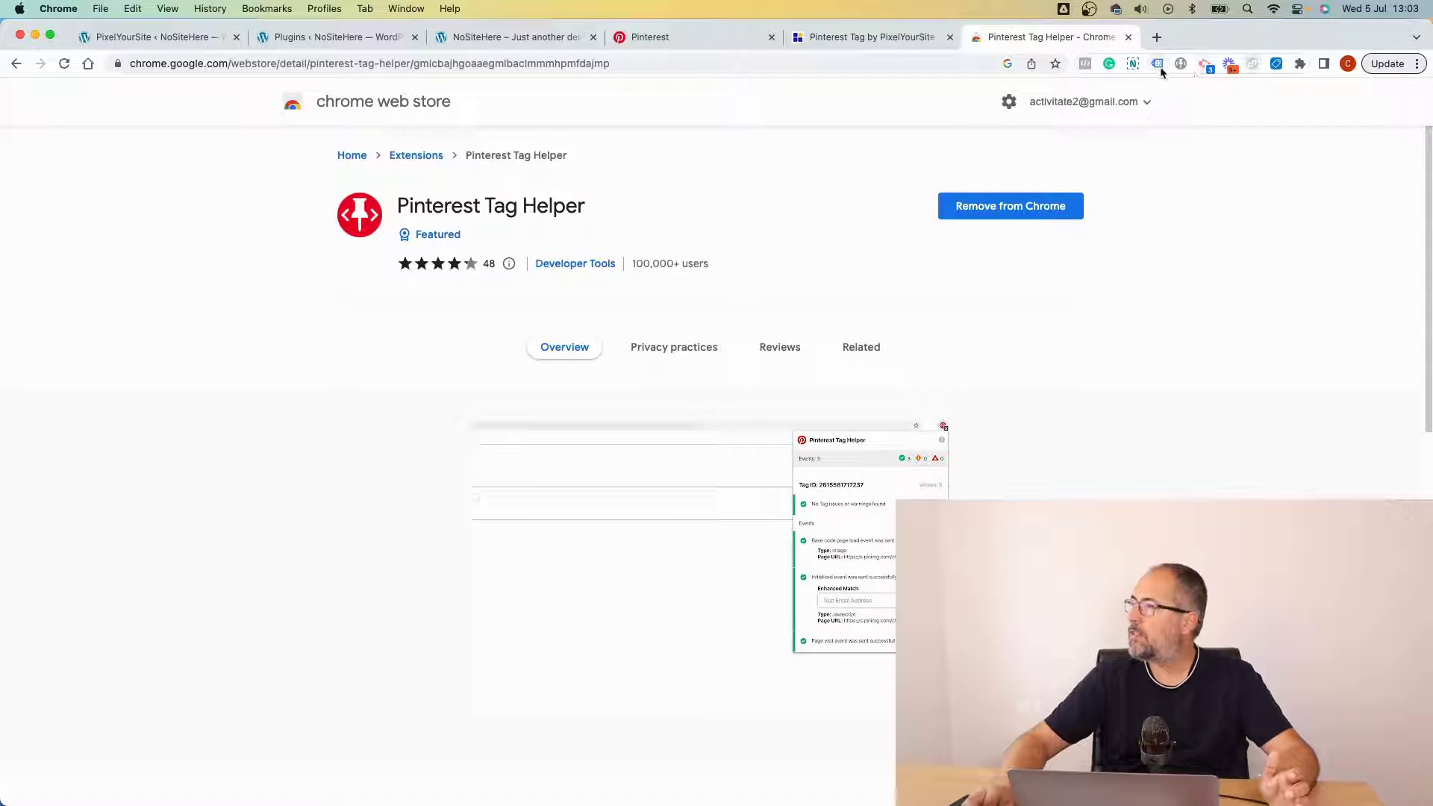
{"action": "left_click", "coordinate": [1180, 65]}
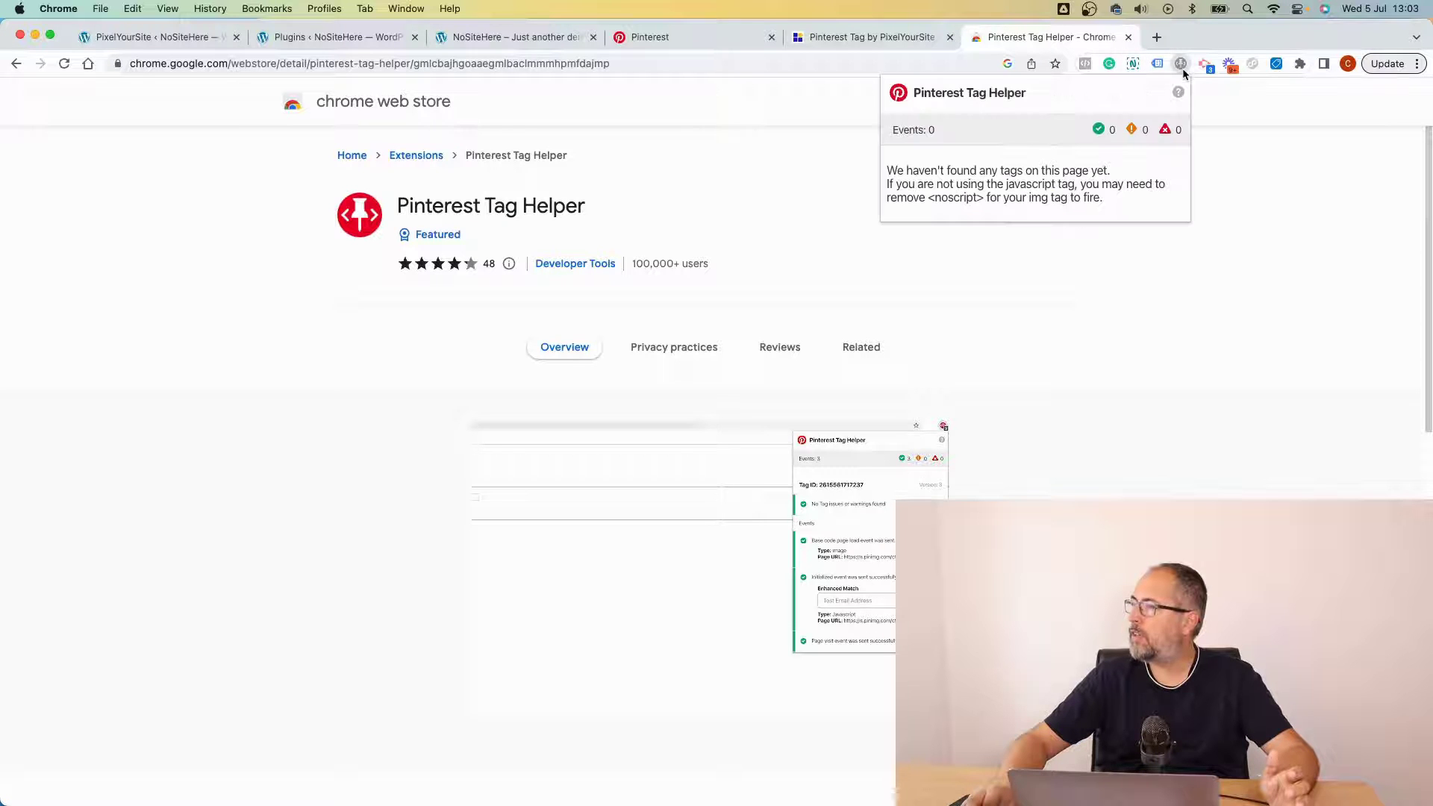
{"action": "left_click", "coordinate": [1181, 65]}
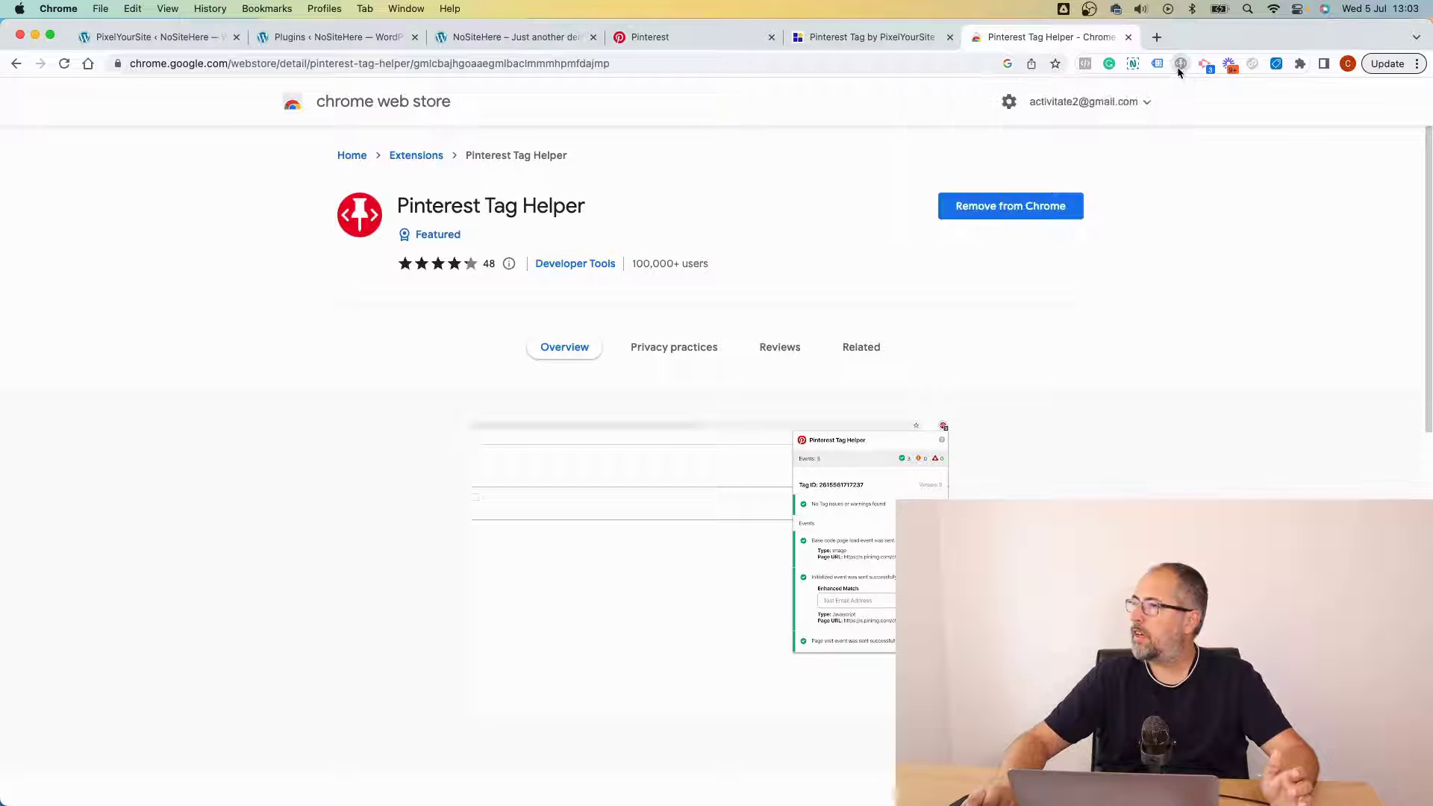
{"action": "left_click", "coordinate": [863, 44]}
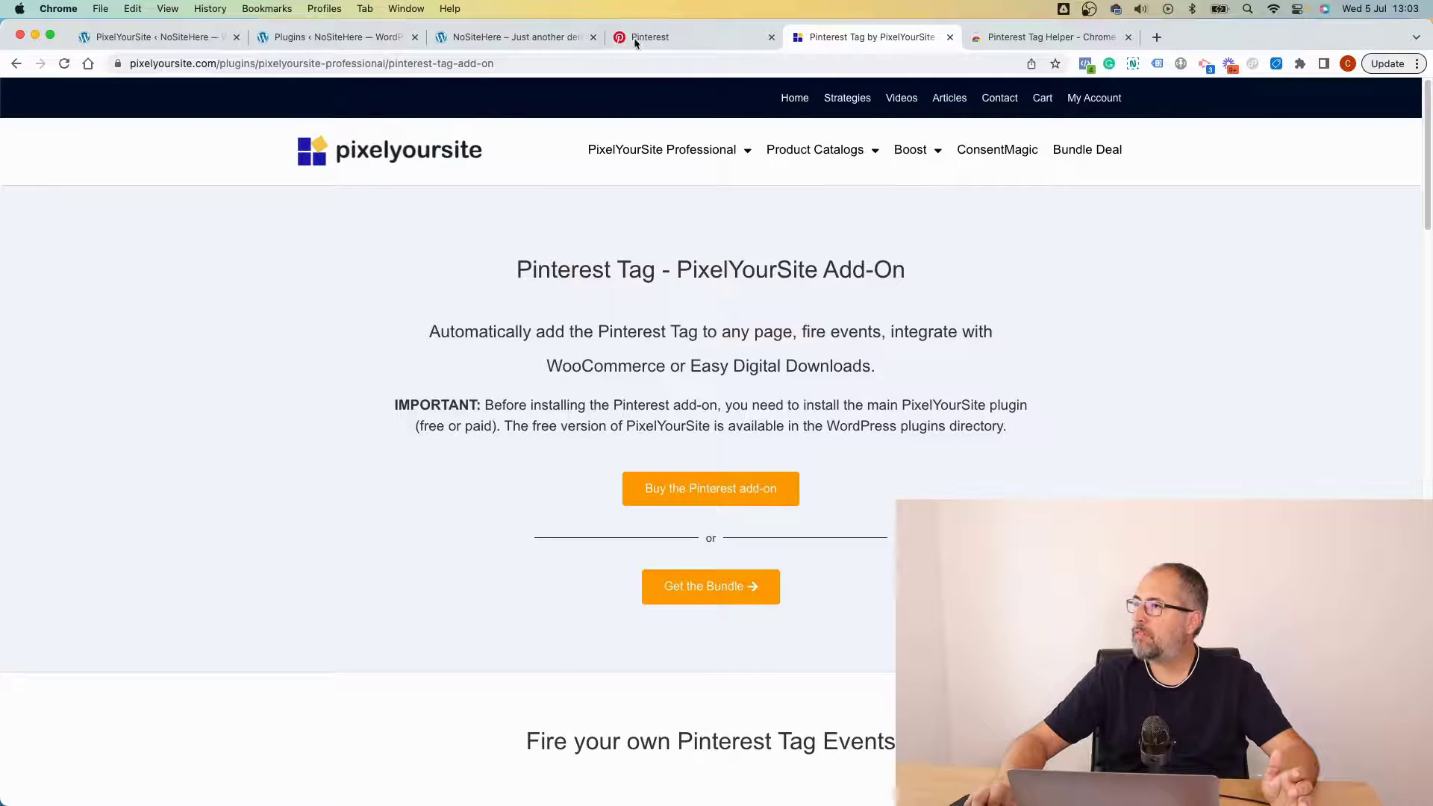
- Confirm in Tag Helper that the NoSiteHere homepage sent Initialized and PageVisit events, then view Pinterest Event history
{"action": "left_click", "coordinate": [485, 39]}
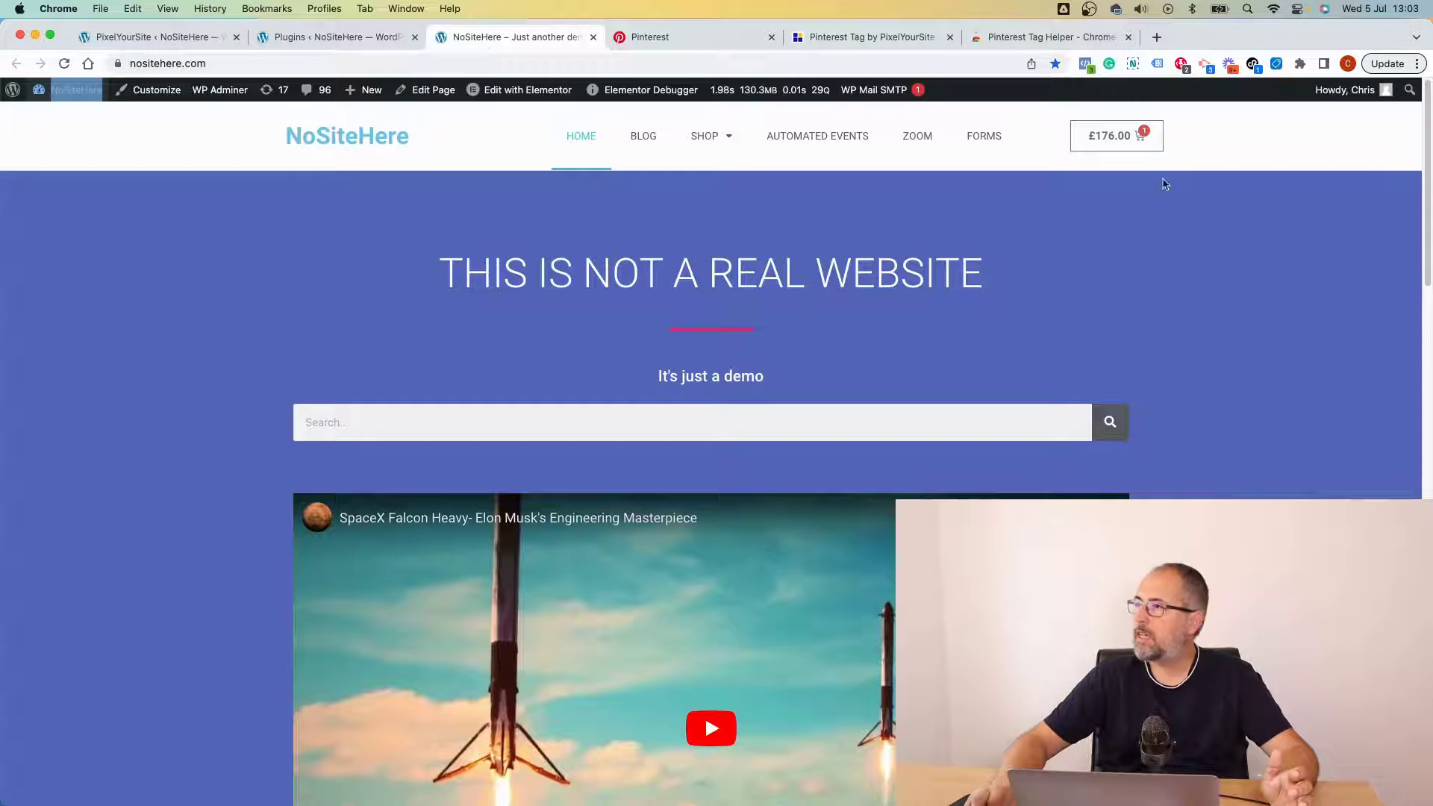
{"action": "left_click", "coordinate": [1179, 65]}
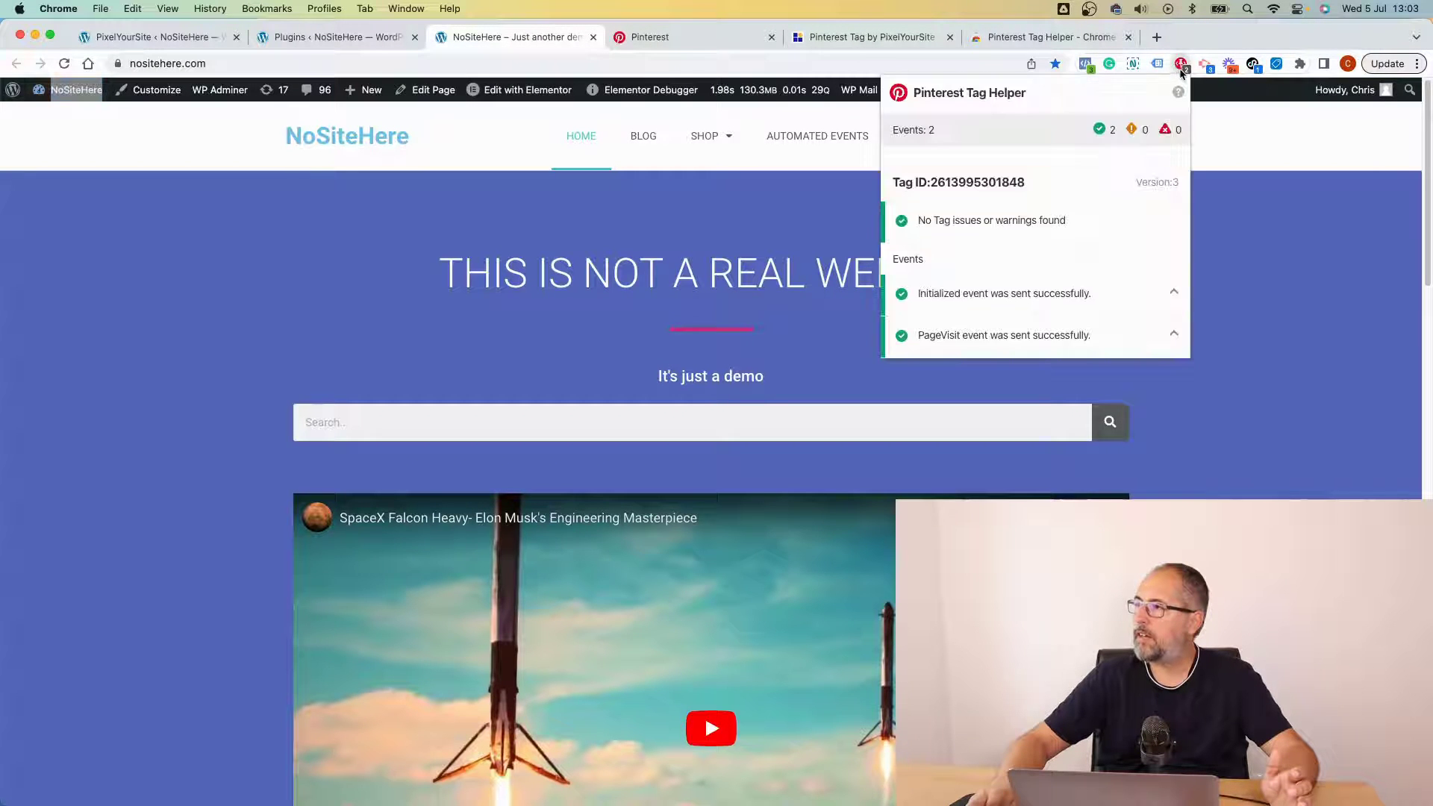
{"action": "left_click", "coordinate": [958, 339]}
{"action": "left_click", "coordinate": [958, 339]}
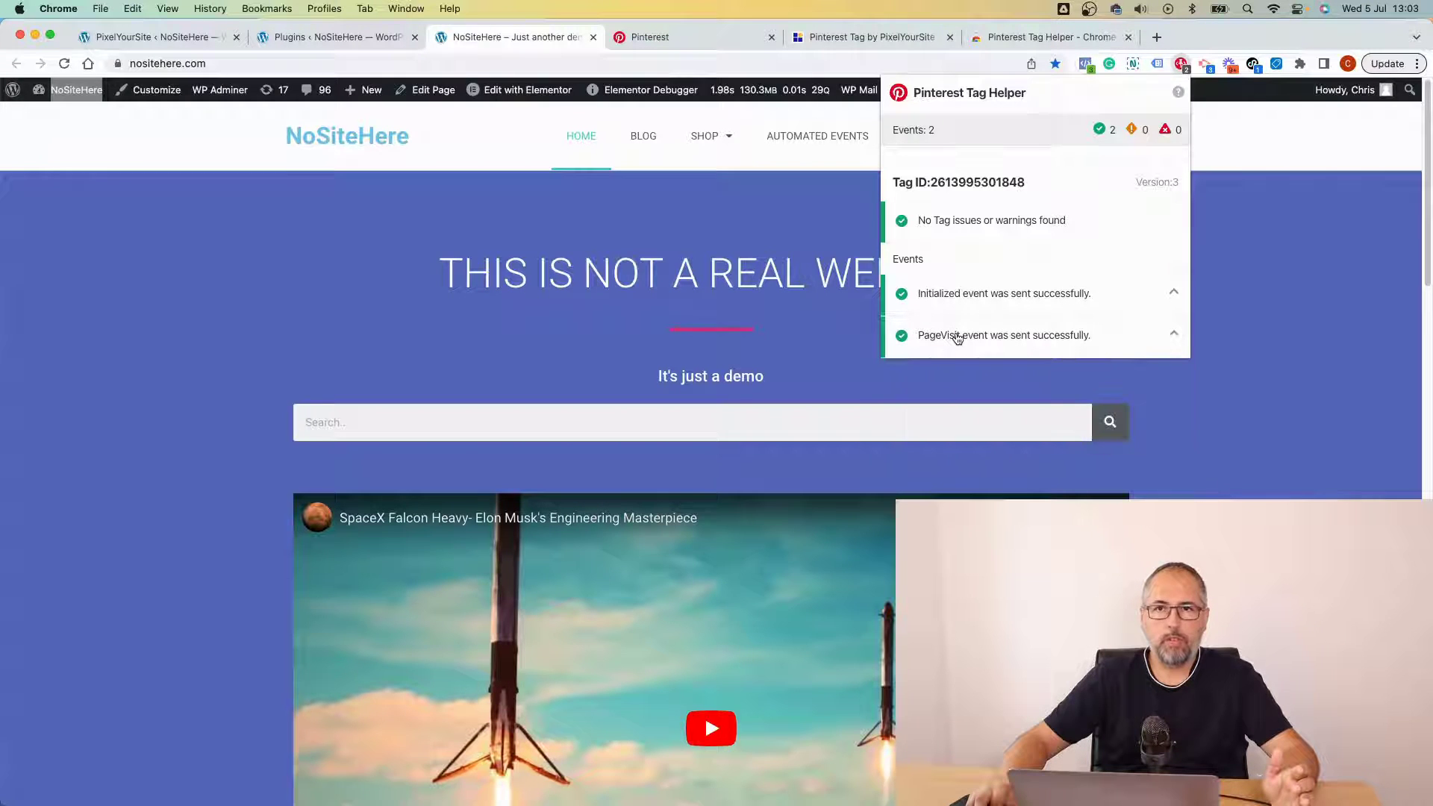
{"action": "double_click", "coordinate": [958, 340]}
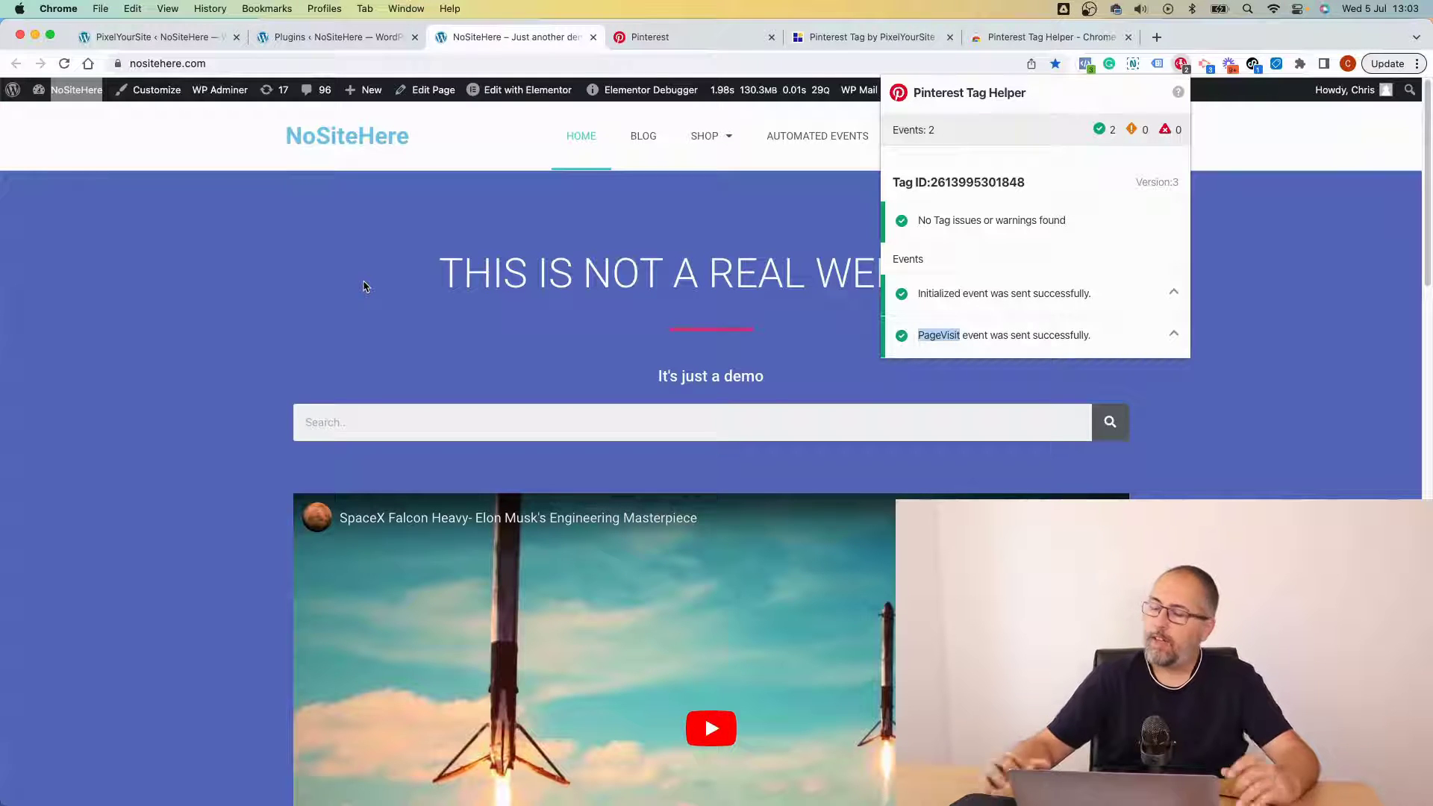
{"action": "left_click", "coordinate": [653, 36]}
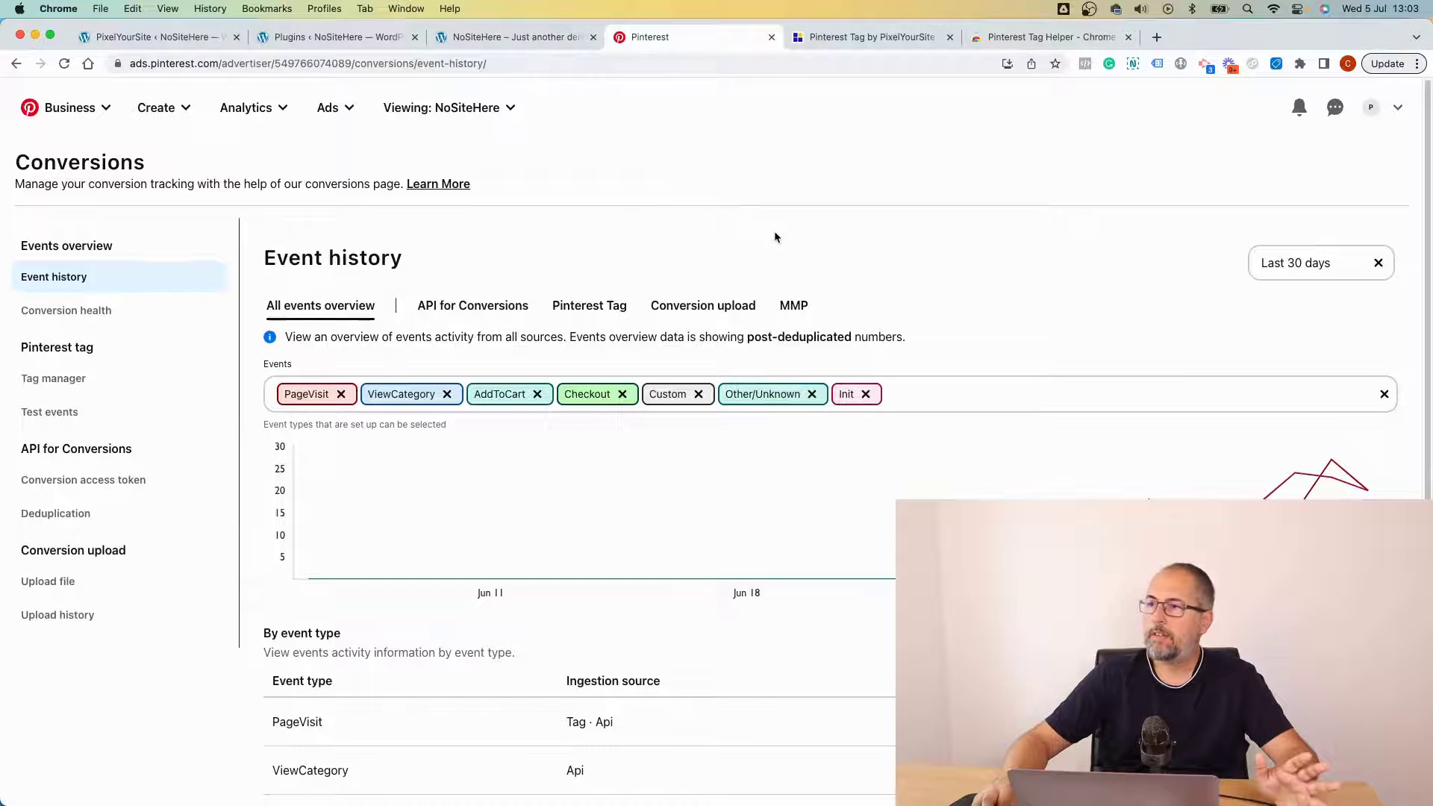
{"action": "left_click", "coordinate": [337, 107]}
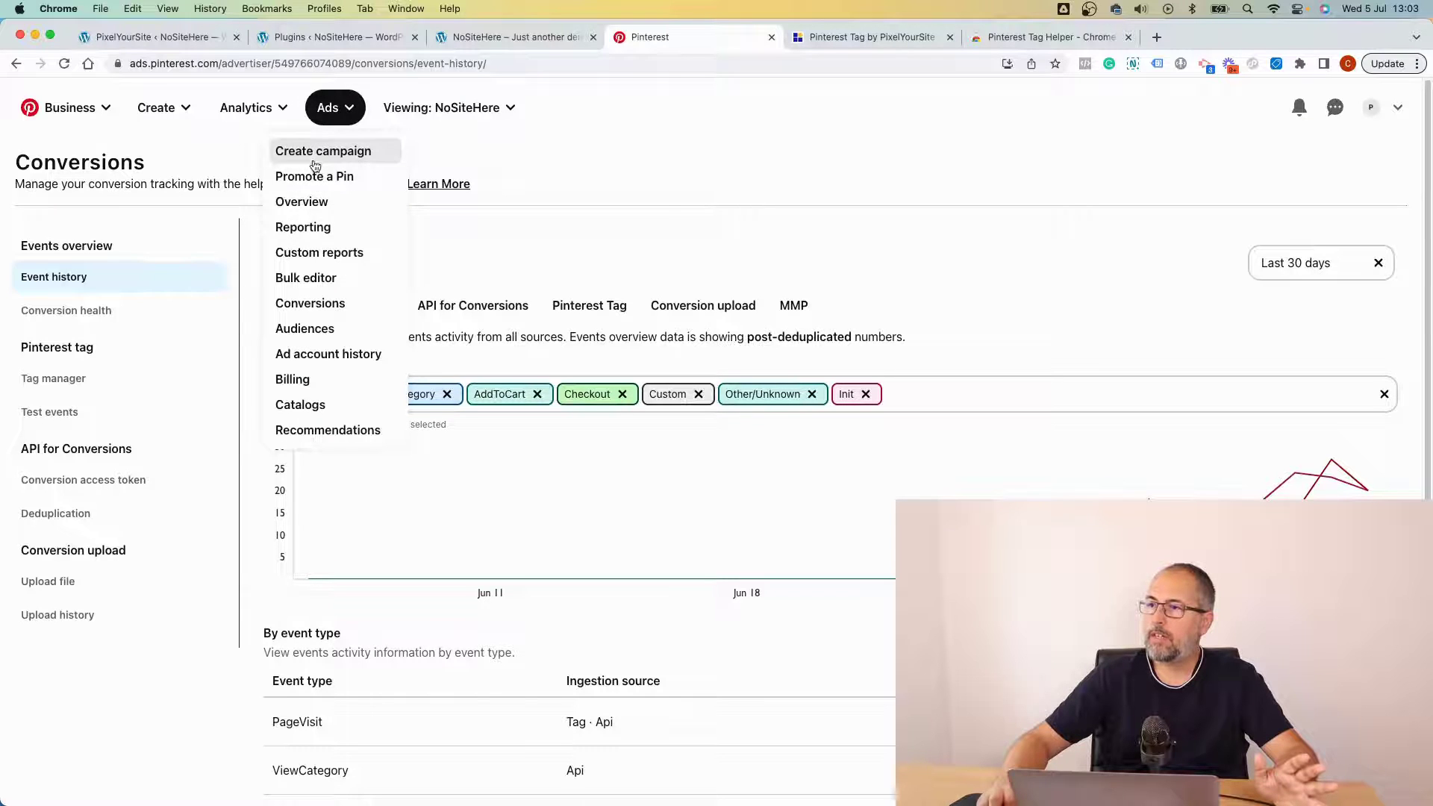
{"action": "left_click", "coordinate": [653, 262]}
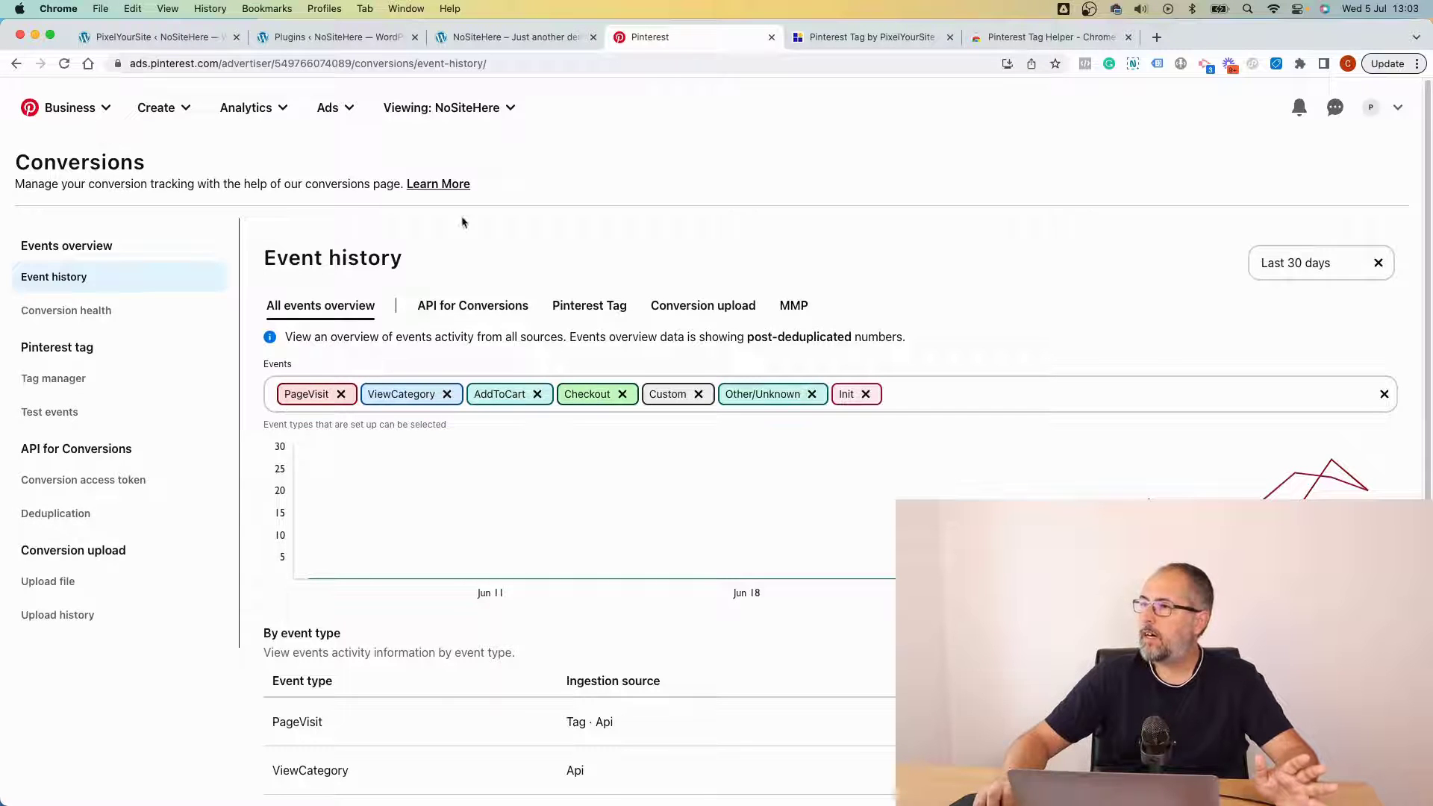
{"action": "scroll", "coordinate": [896, 244], "scroll_direction": "down", "scroll_amount": 3}
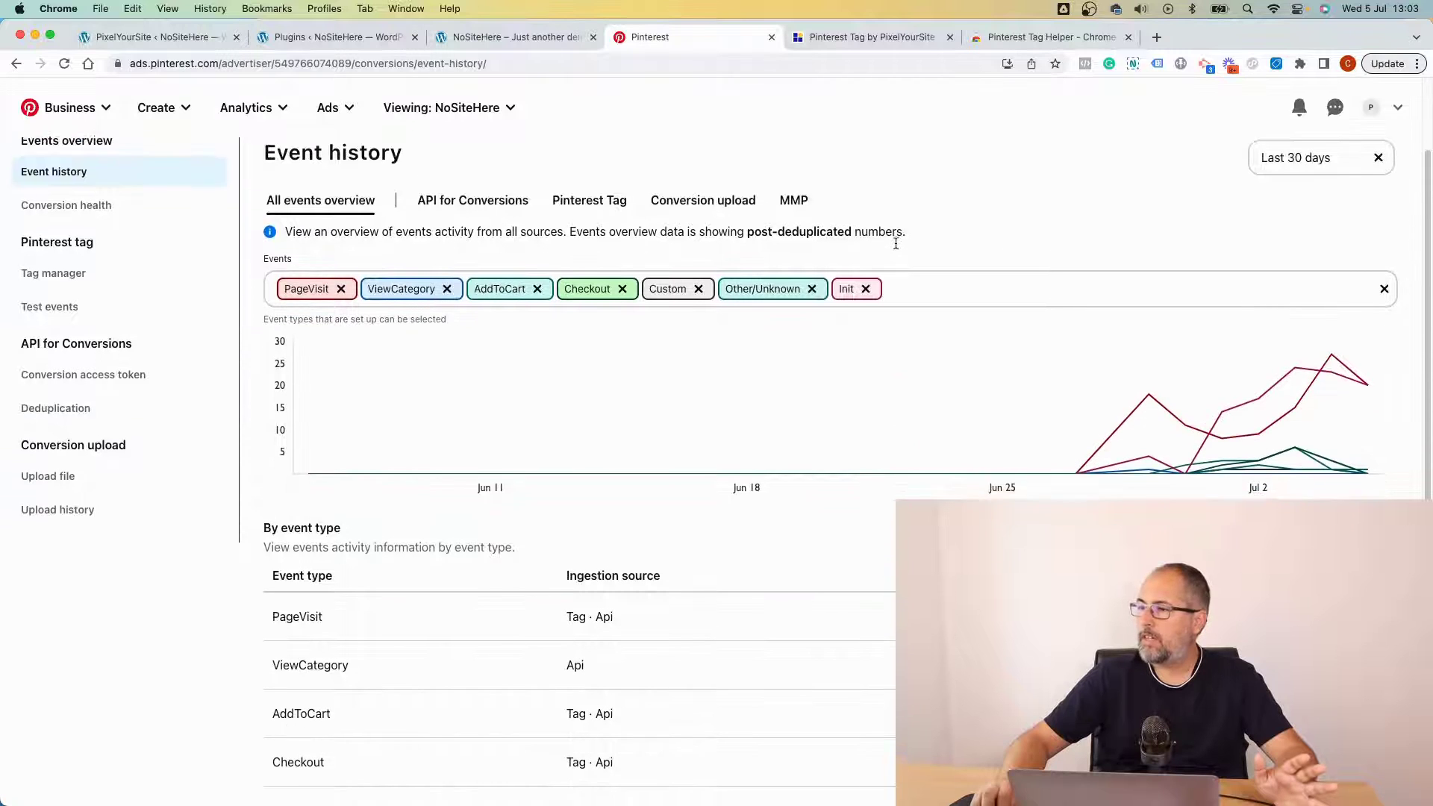
{"action": "scroll", "coordinate": [895, 244], "scroll_direction": "up", "scroll_amount": 3}
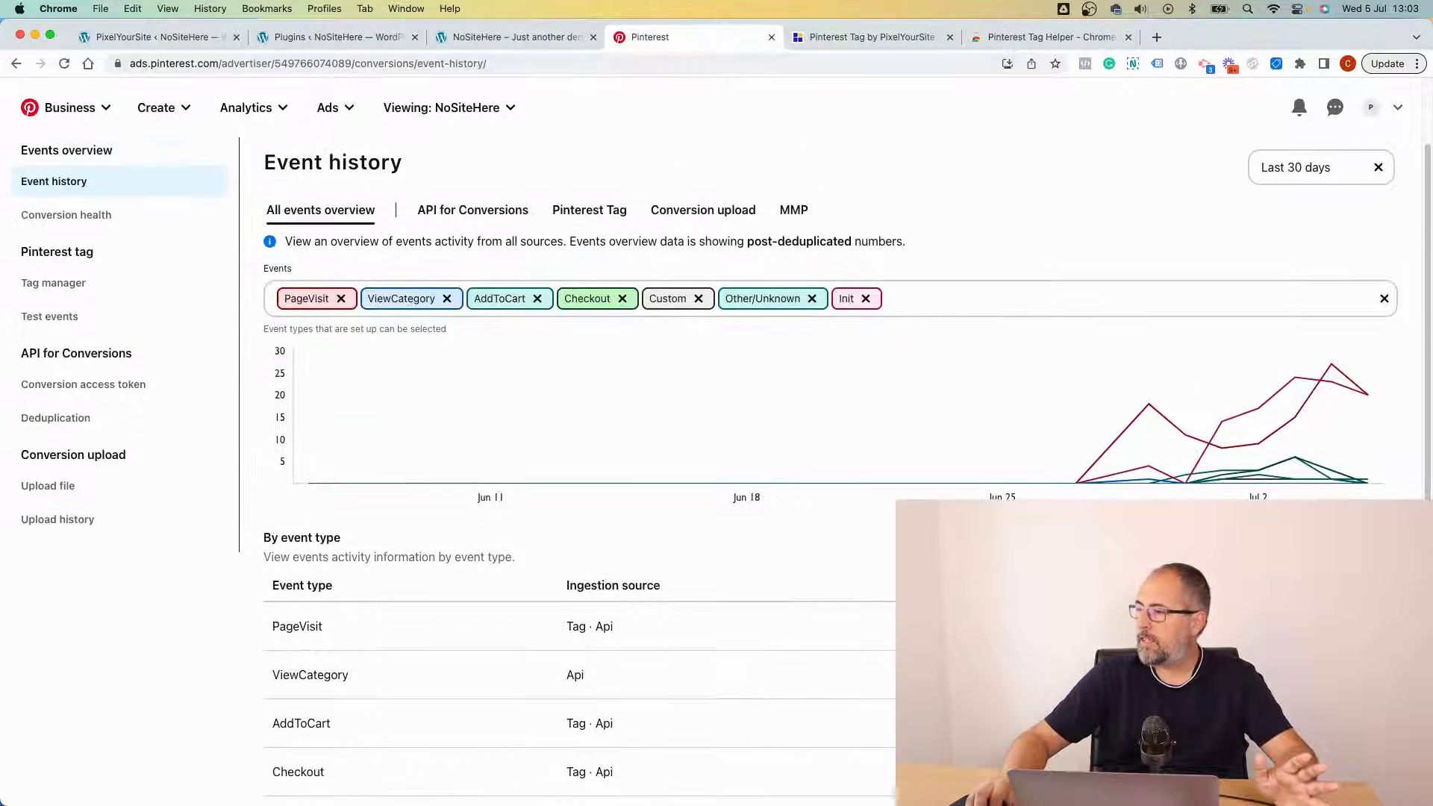
{"action": "left_click", "coordinate": [1011, 479]}
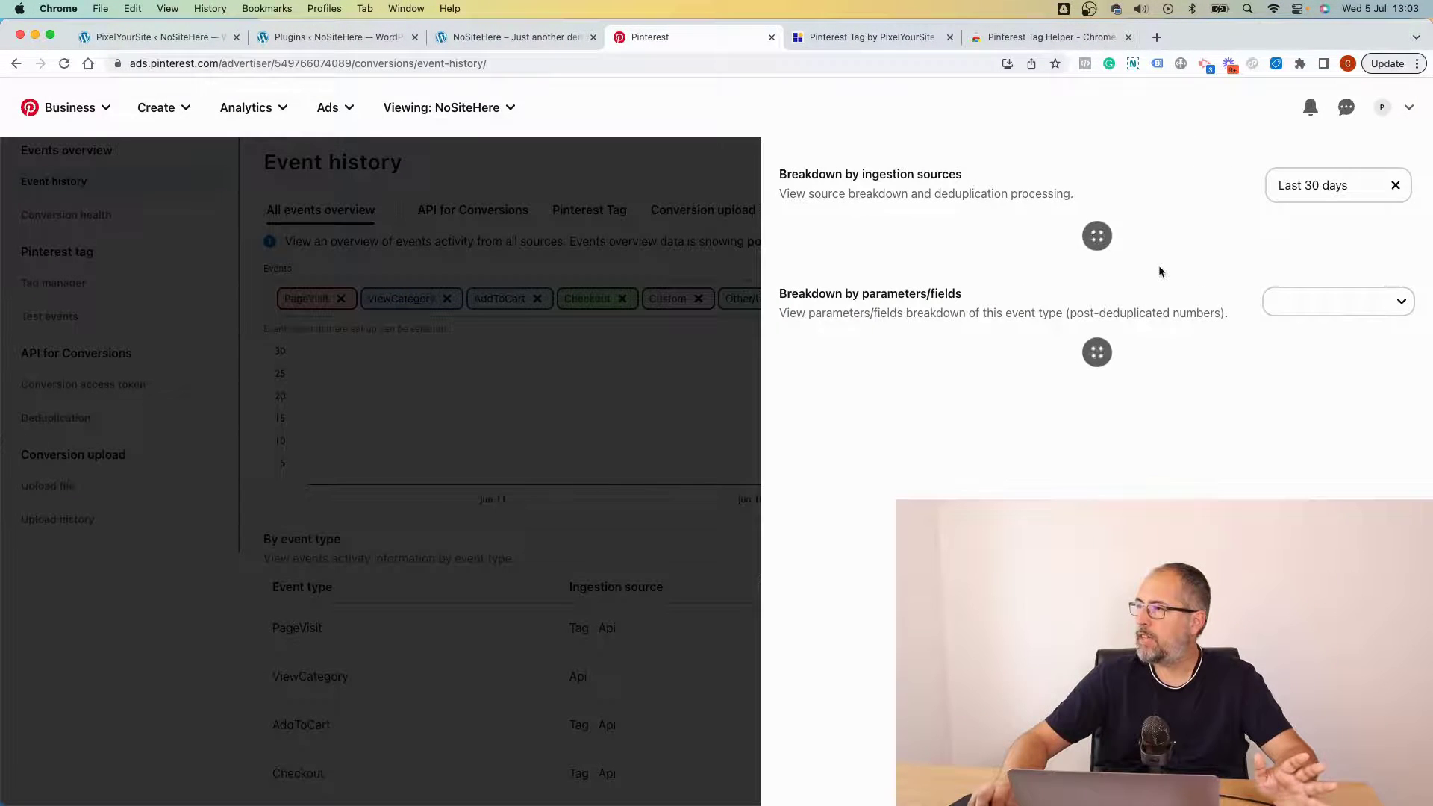
{"action": "key", "text": "Escape"}
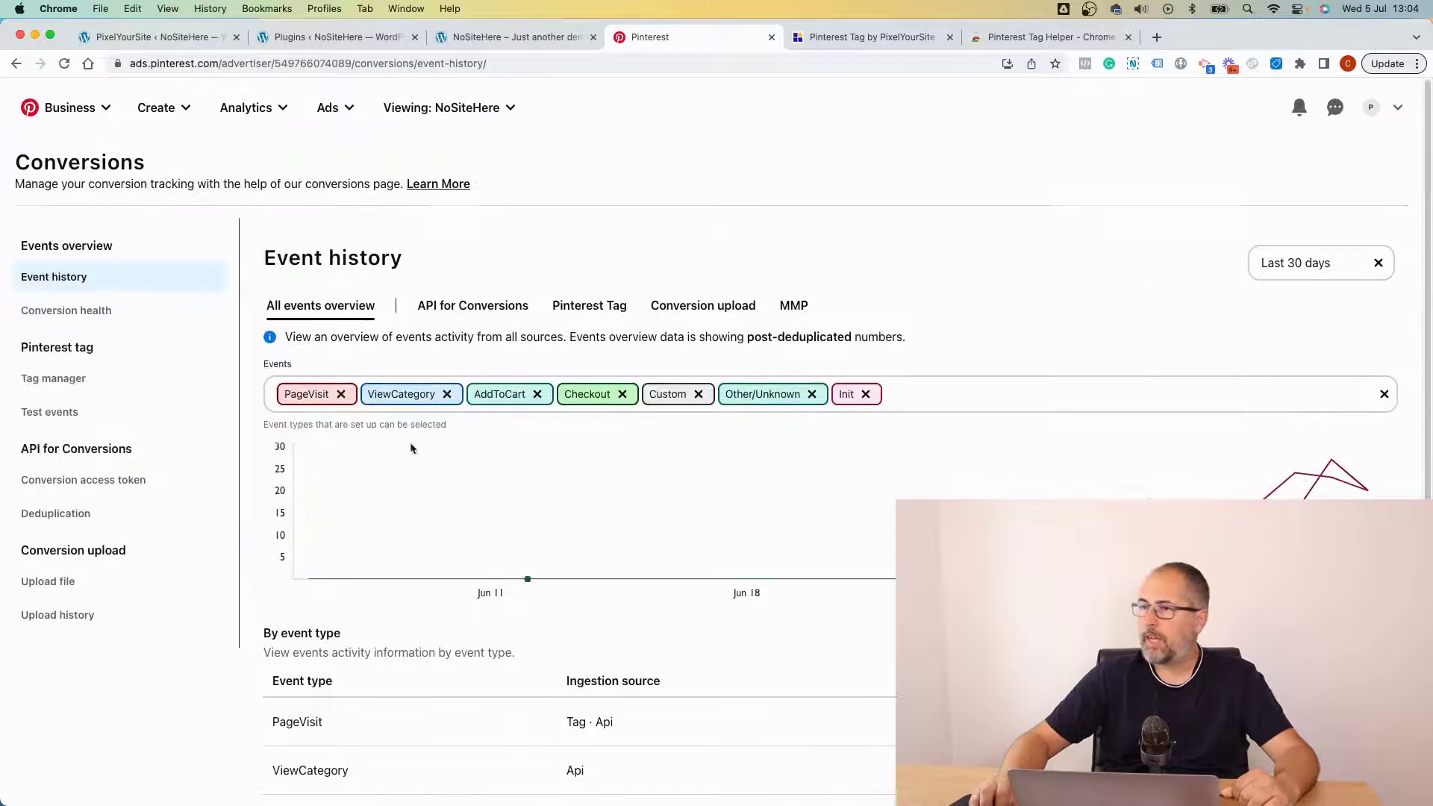
{"action": "left_click", "coordinate": [40, 415]}
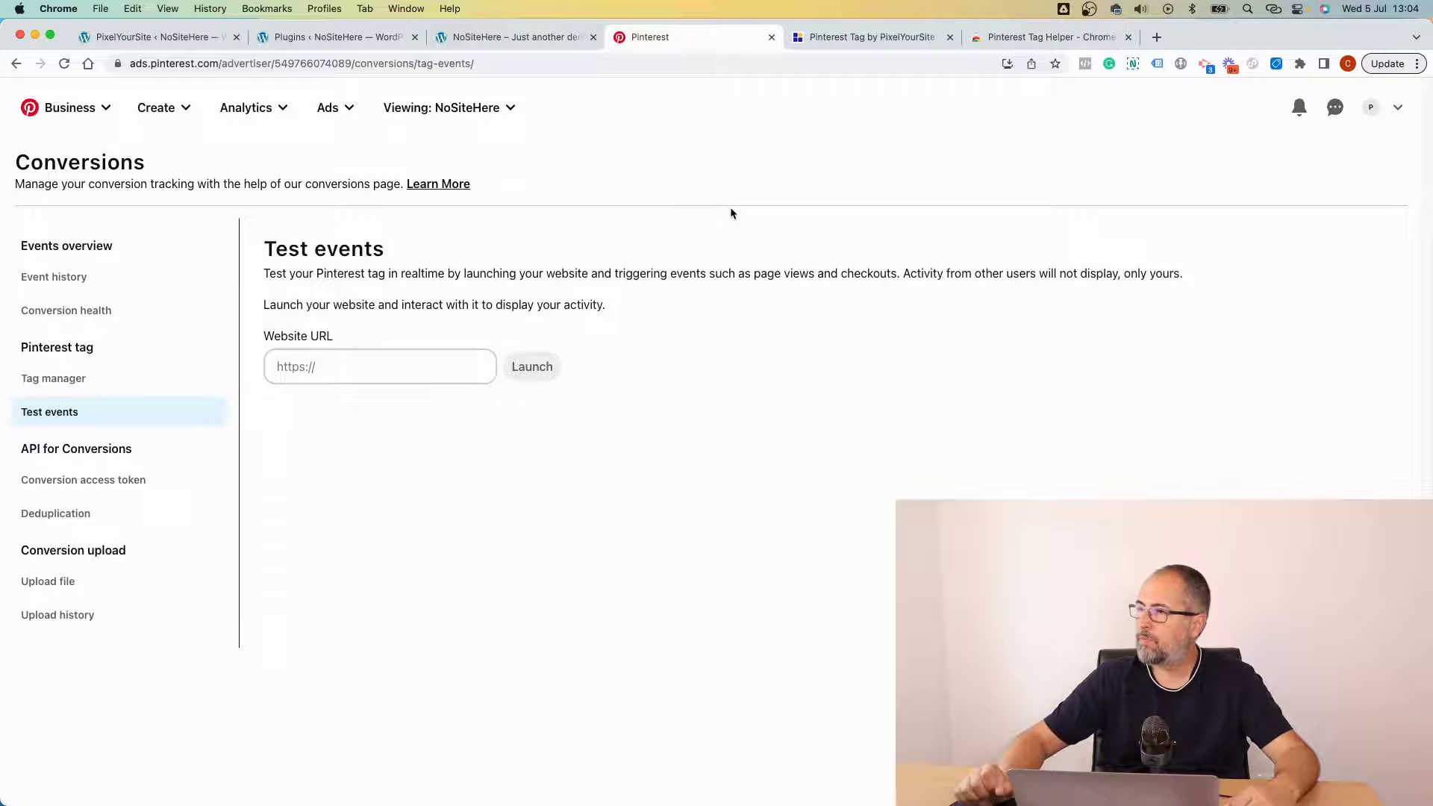
{"action": "left_click", "coordinate": [385, 364]}
{"action": "left_click", "coordinate": [400, 433]}
{"action": "left_click", "coordinate": [532, 368]}
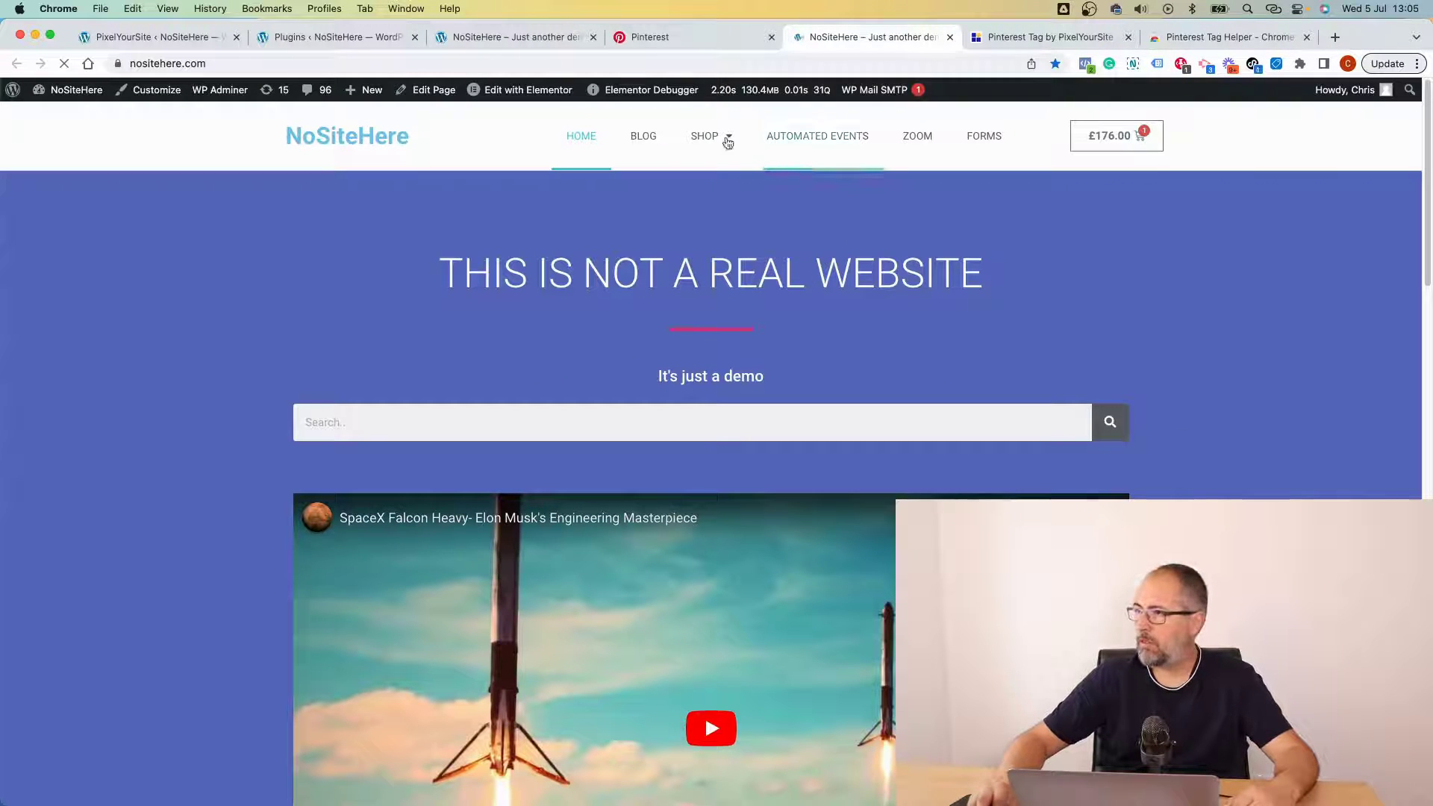
- Browse the NoSiteHere shop and Cap product to checkout with two Caps (£352.00), checking Tag Helper events
{"action": "left_click", "coordinate": [696, 134]}
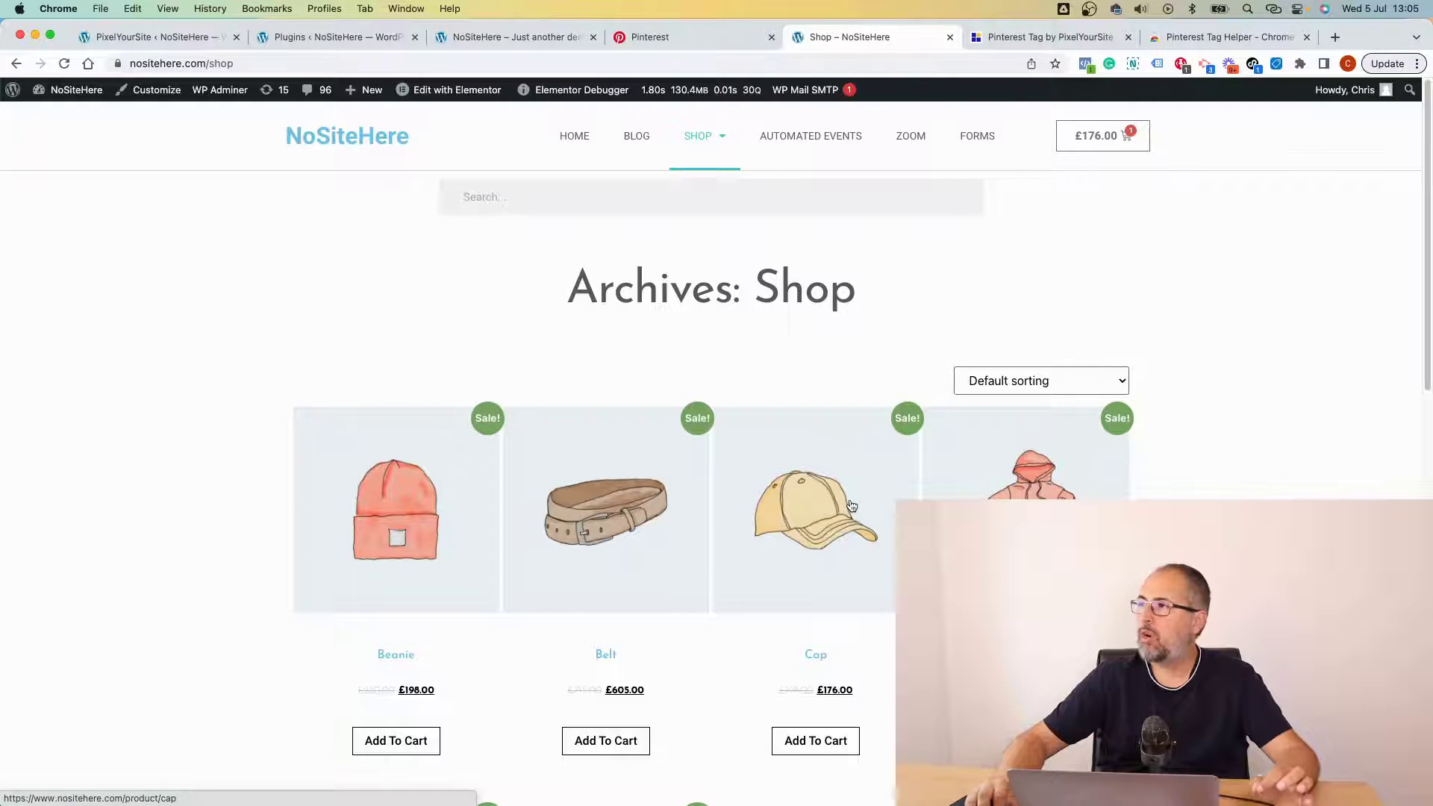
{"action": "left_click", "coordinate": [1185, 68]}
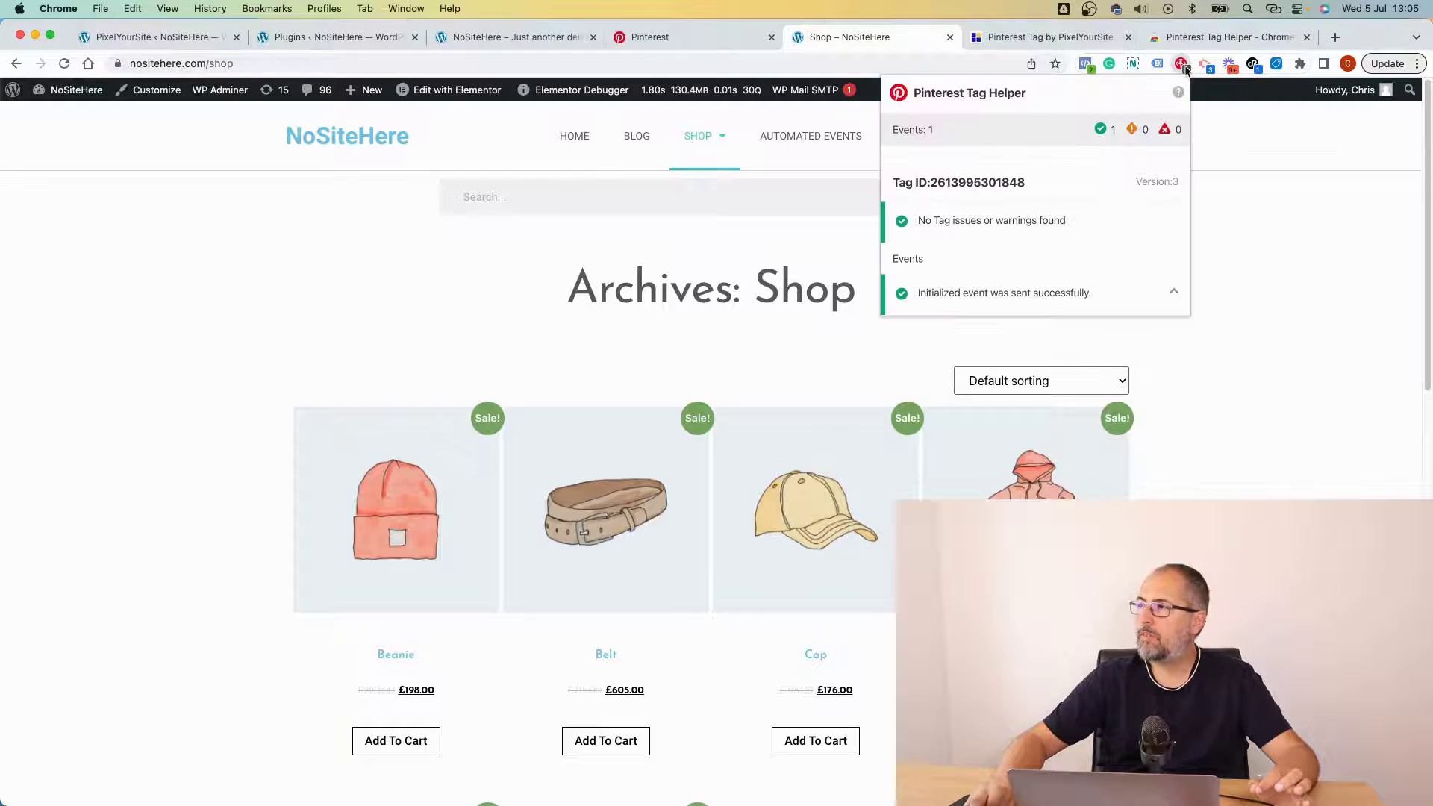
{"action": "left_click", "coordinate": [1183, 66]}
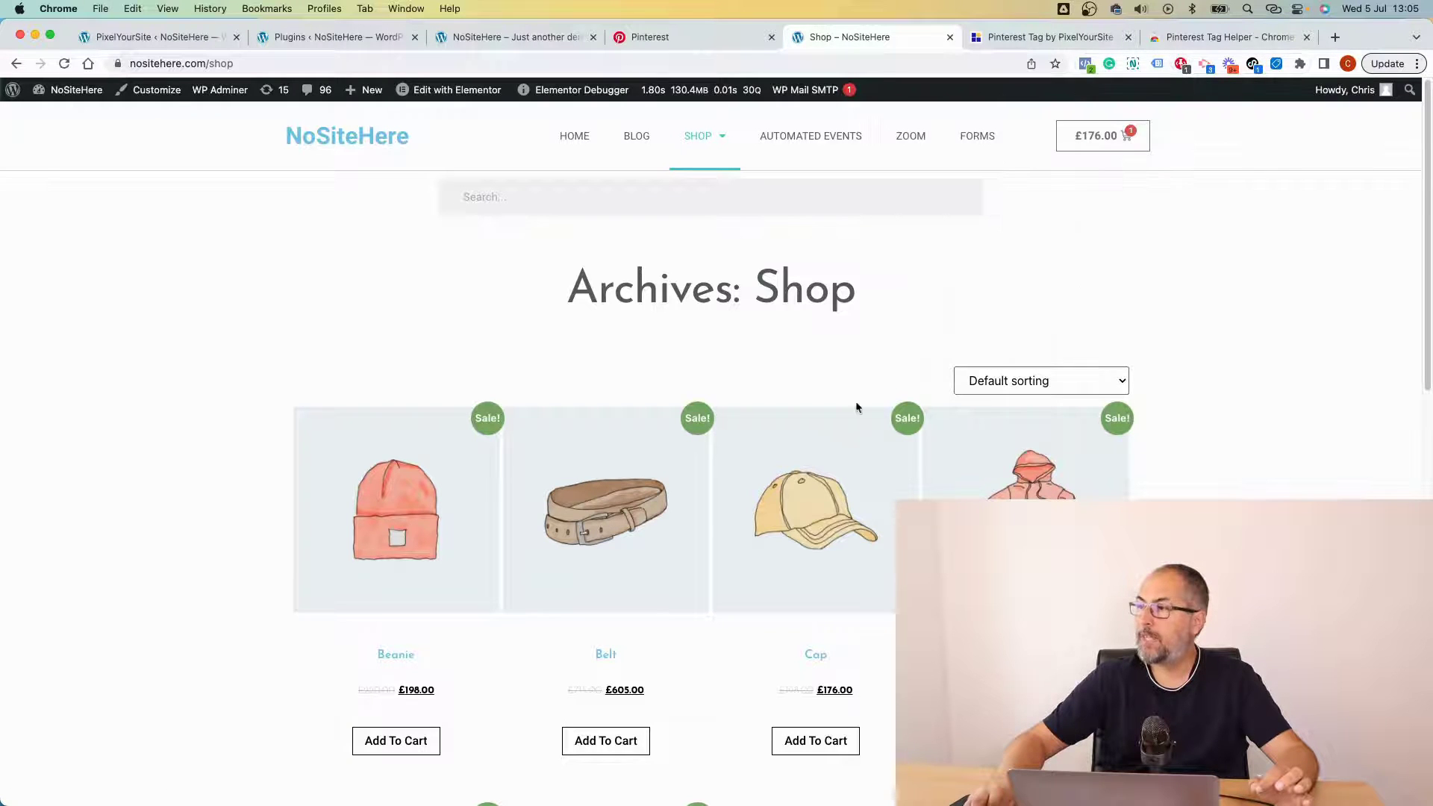
{"action": "left_click", "coordinate": [809, 458]}
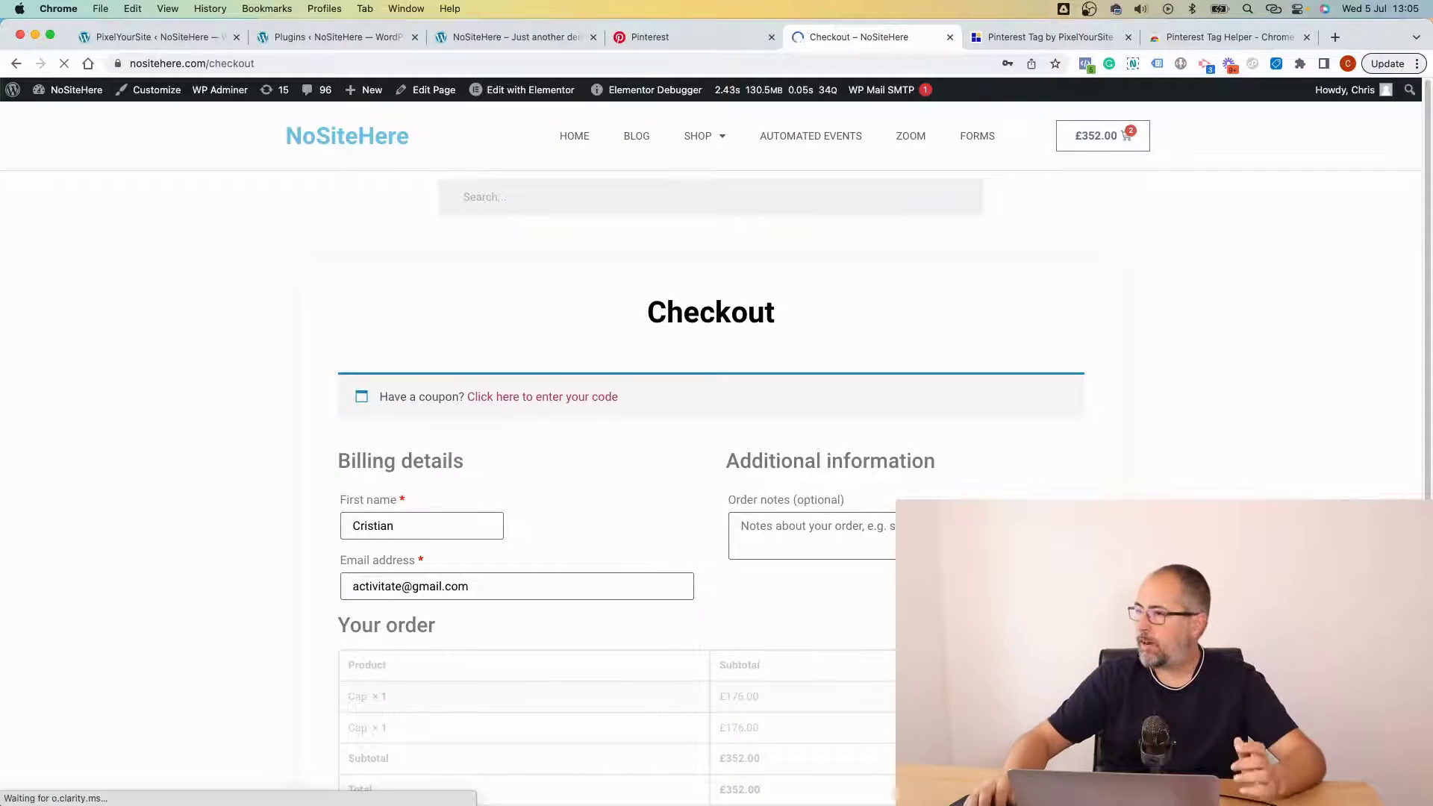
{"action": "scroll", "coordinate": [1112, 445], "scroll_direction": "down", "scroll_amount": 5}
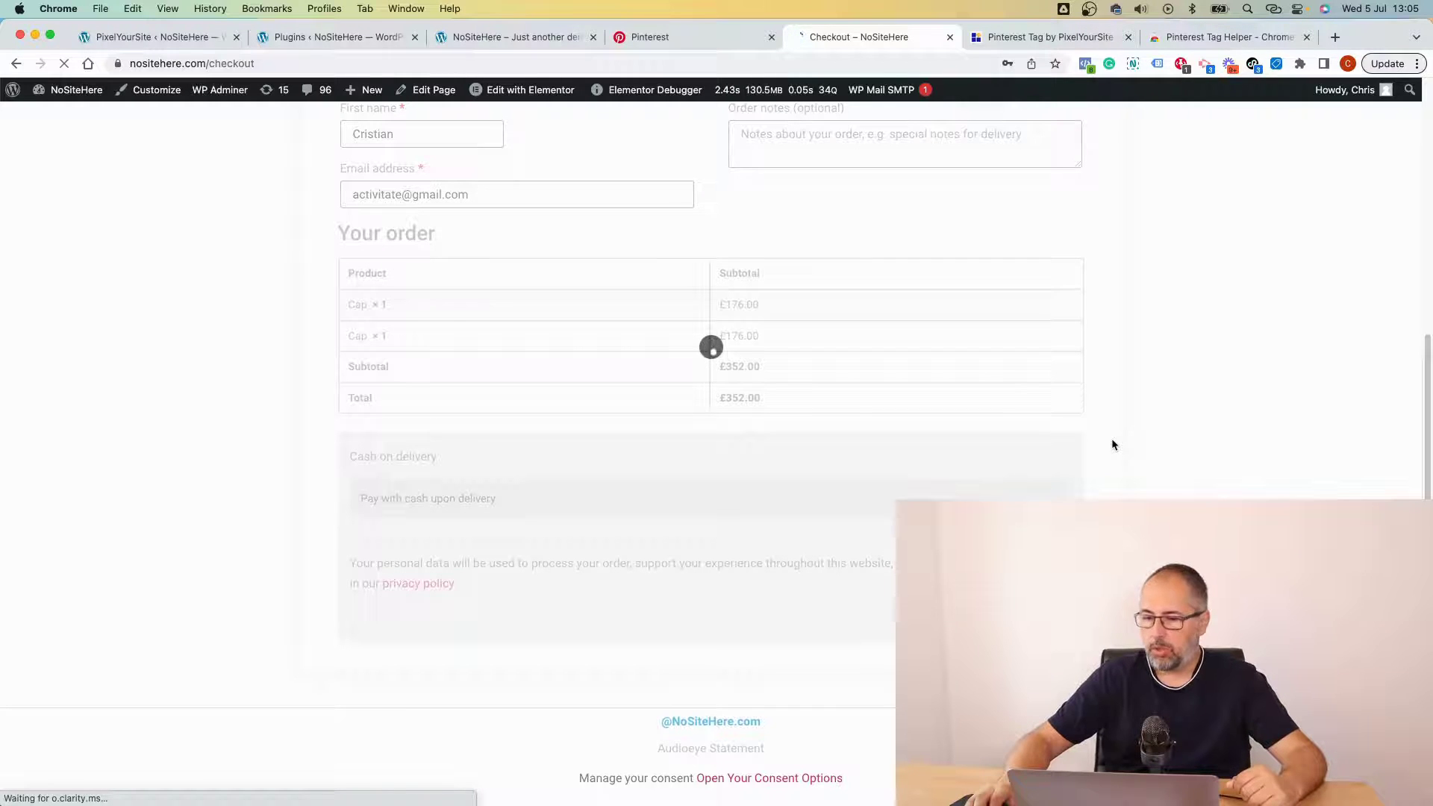
{"action": "left_click", "coordinate": [647, 36]}
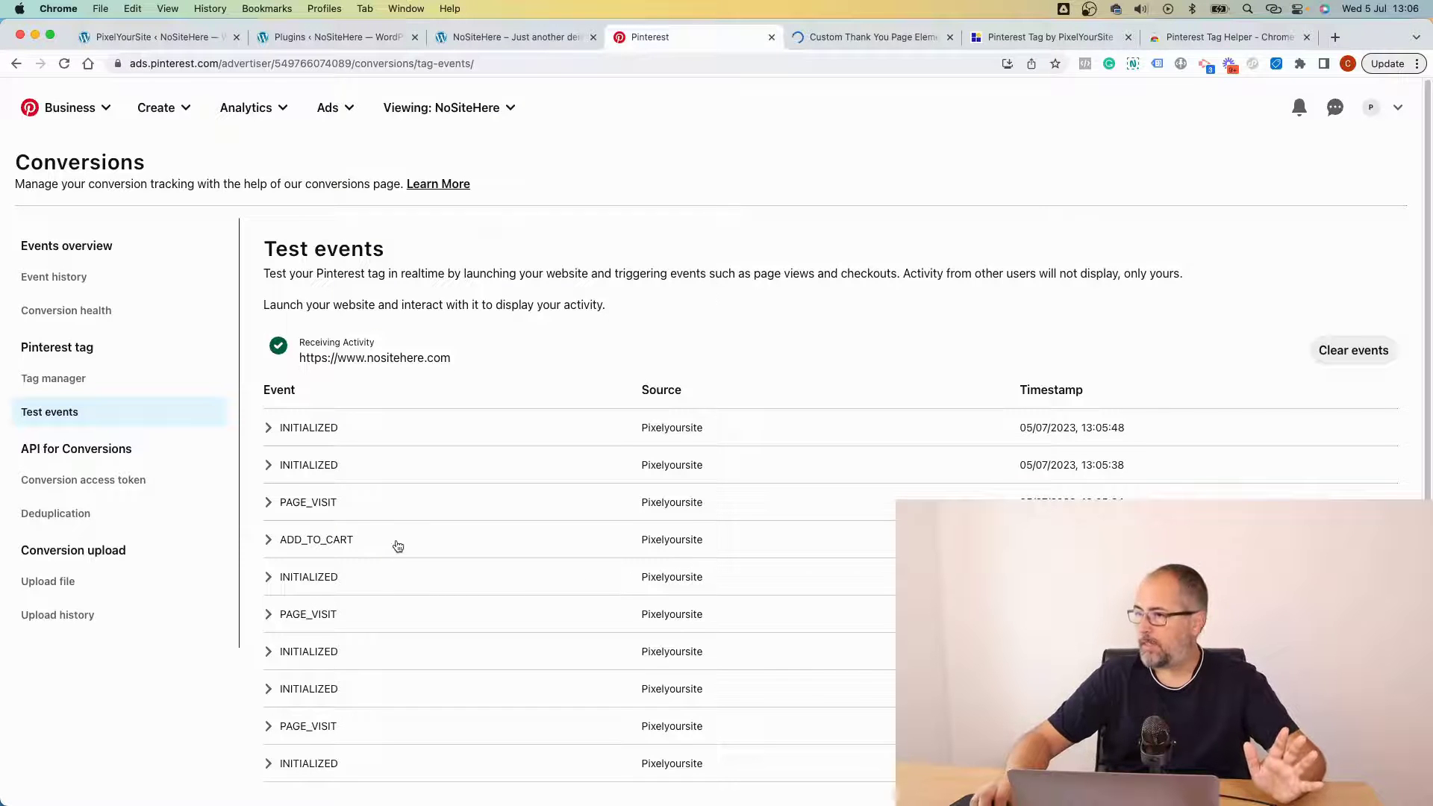
- Inspect the PAGE_VISIT and ADD_TO_CART test event details
{"action": "left_click", "coordinate": [347, 541]}
{"action": "scroll", "coordinate": [573, 517], "scroll_direction": "down", "scroll_amount": 3}
{"action": "scroll", "coordinate": [572, 509], "scroll_direction": "down", "scroll_amount": 3}
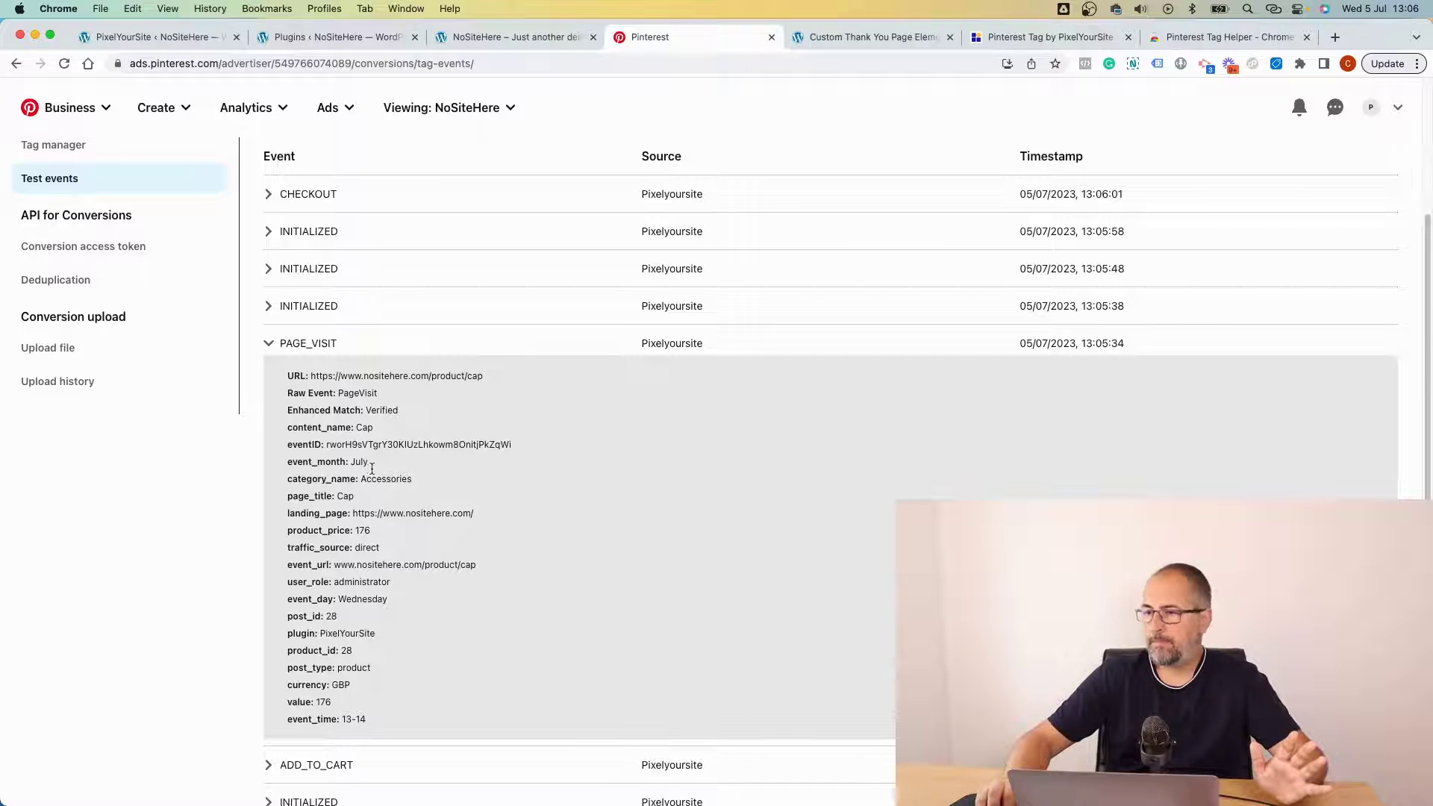
{"action": "left_click", "coordinate": [307, 344]}
{"action": "left_click", "coordinate": [325, 472]}
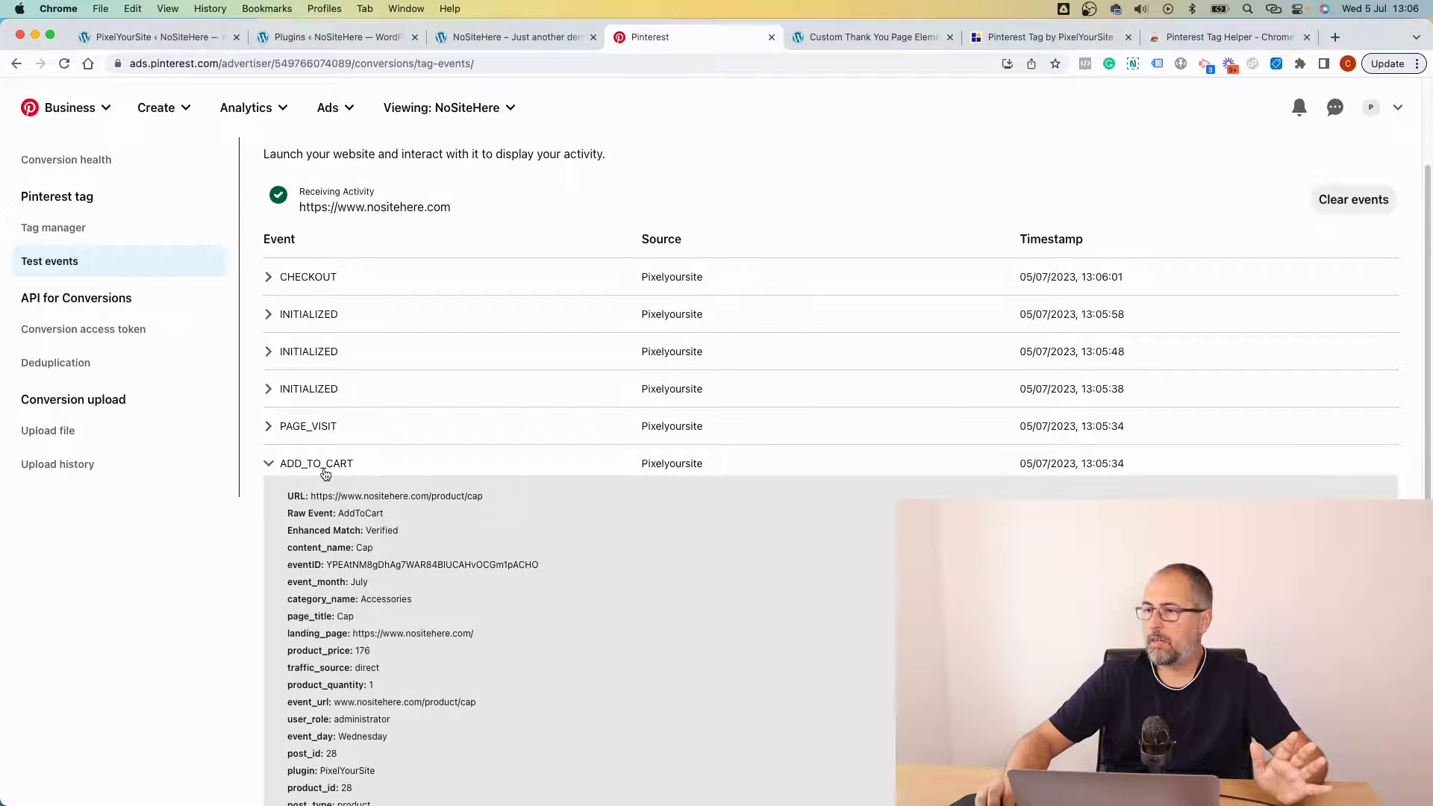
{"action": "left_click", "coordinate": [326, 471]}
- Inspect the CHECKOUT test event details and highlight its eventID value
{"action": "left_click", "coordinate": [325, 279]}
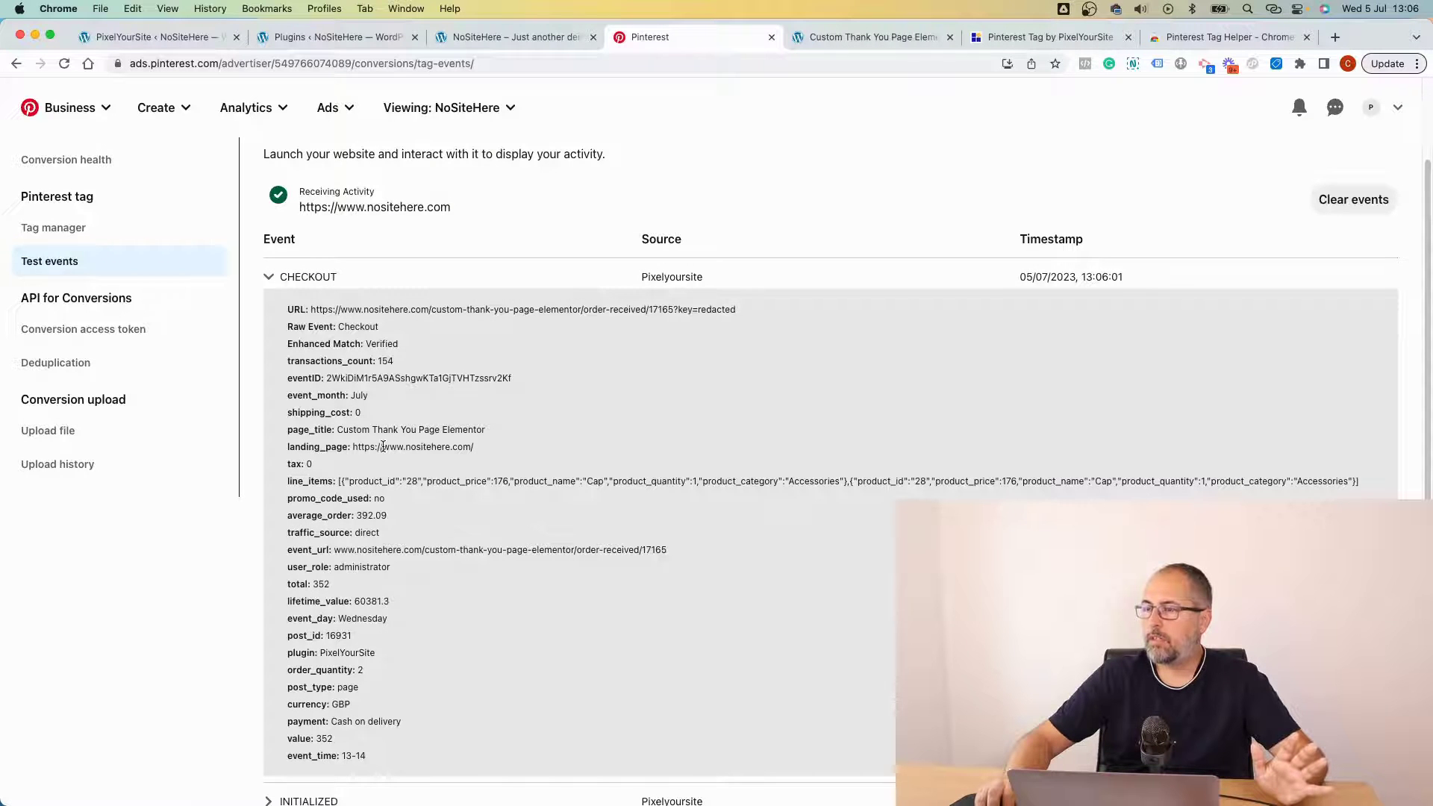
{"action": "scroll", "coordinate": [382, 446], "scroll_direction": "down", "scroll_amount": 3}
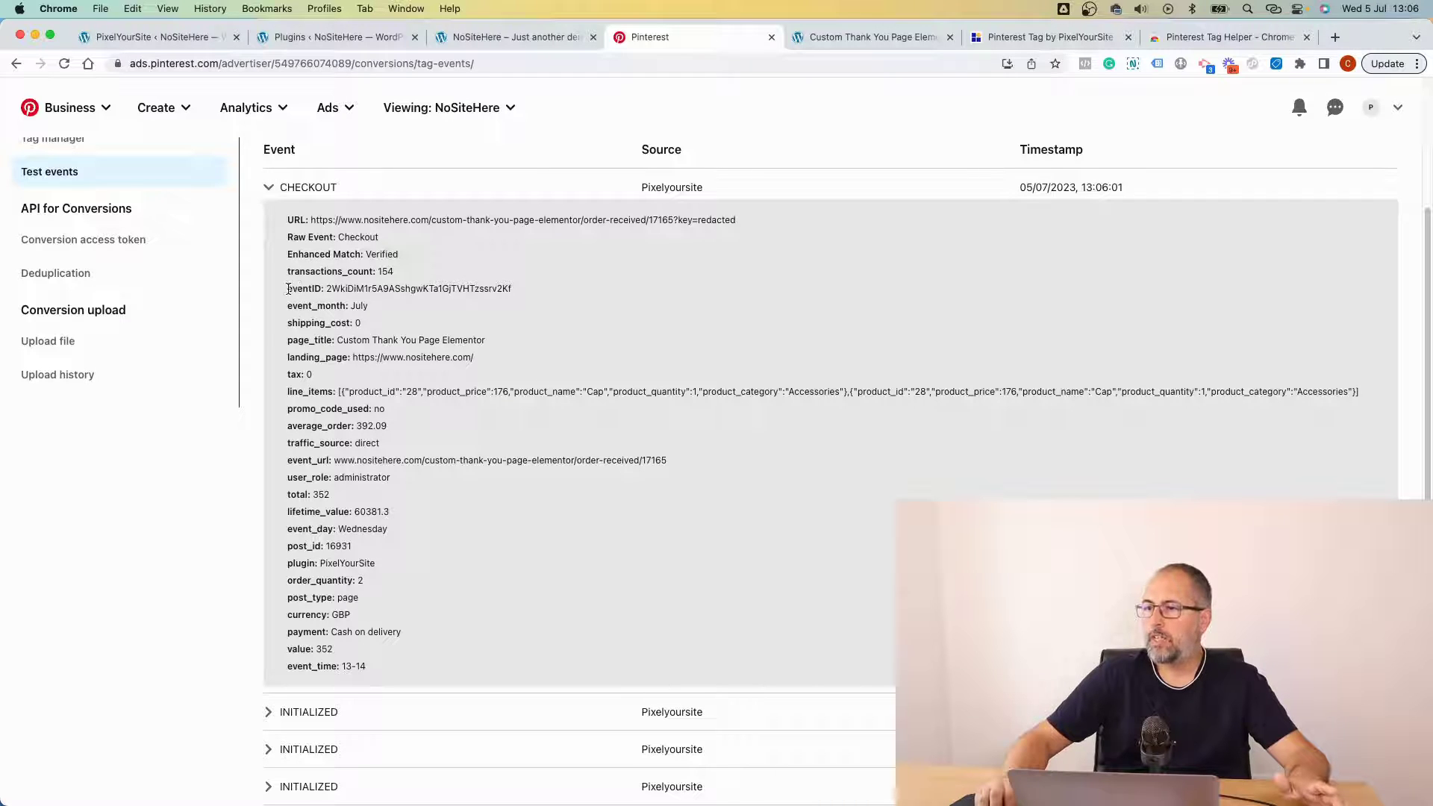
{"action": "left_click_drag", "start_coordinate": [288, 289], "coordinate": [513, 293]}
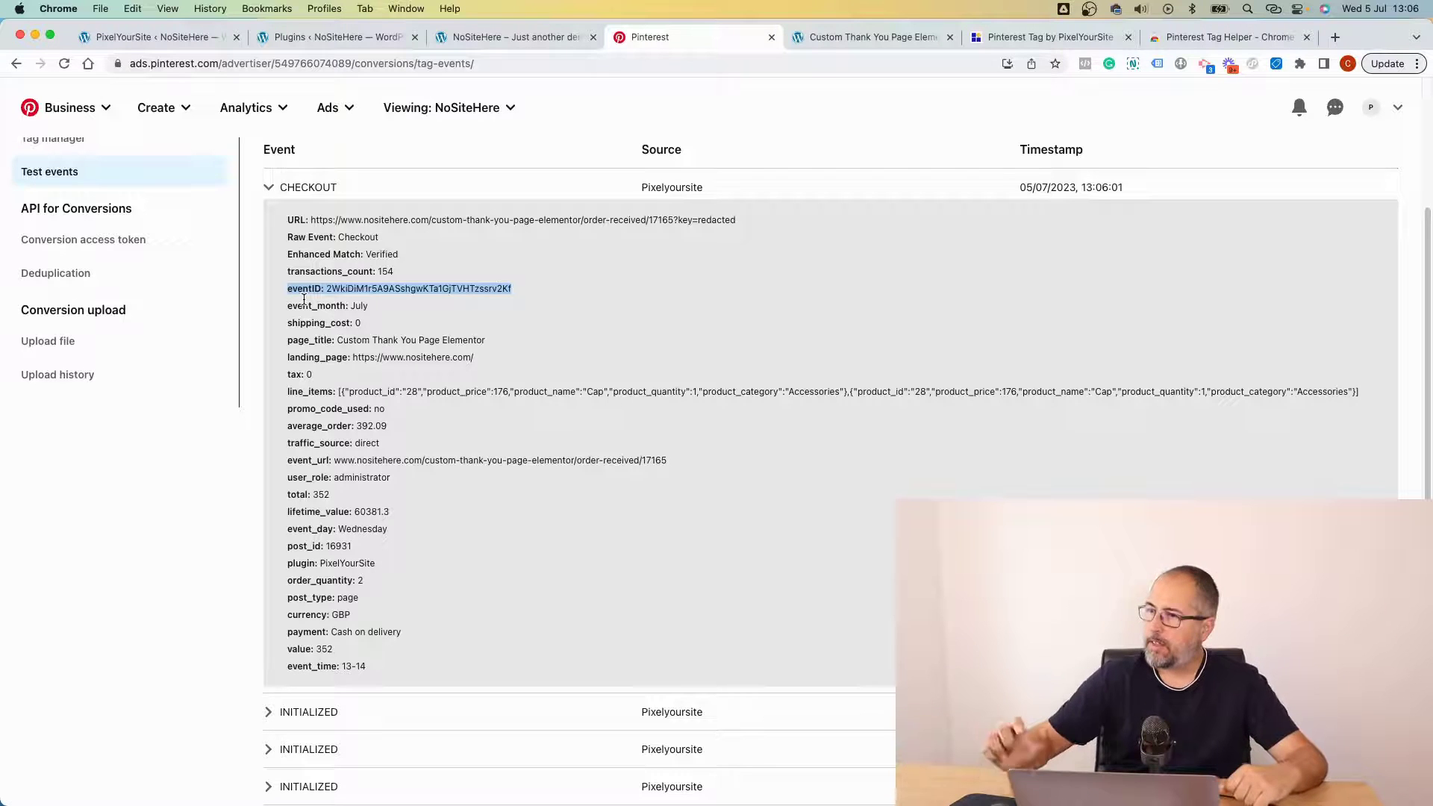
{"action": "left_click", "coordinate": [285, 193]}
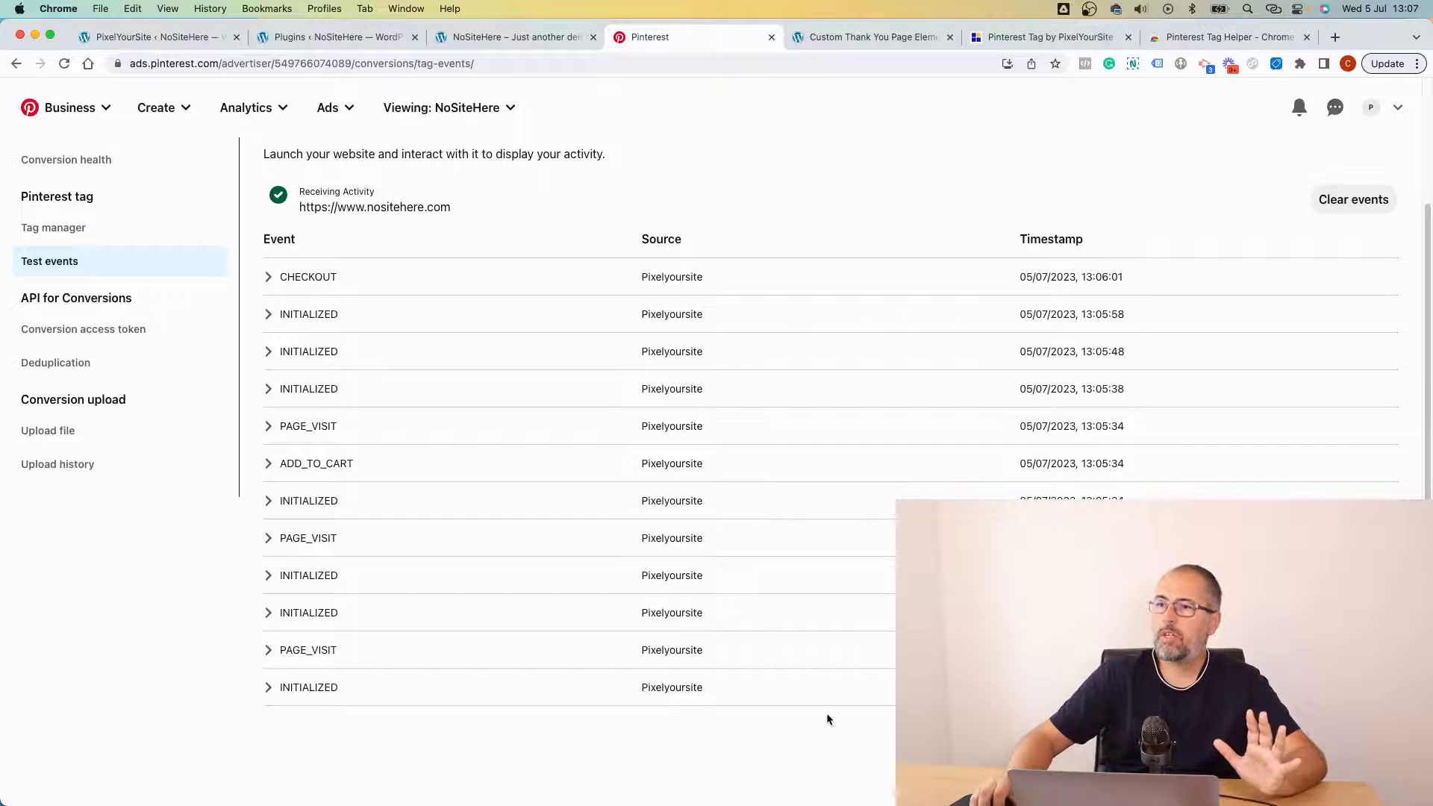
- Show the Deduplication Verification report for the last 1 day and review its status banner
{"action": "left_click", "coordinate": [82, 364]}
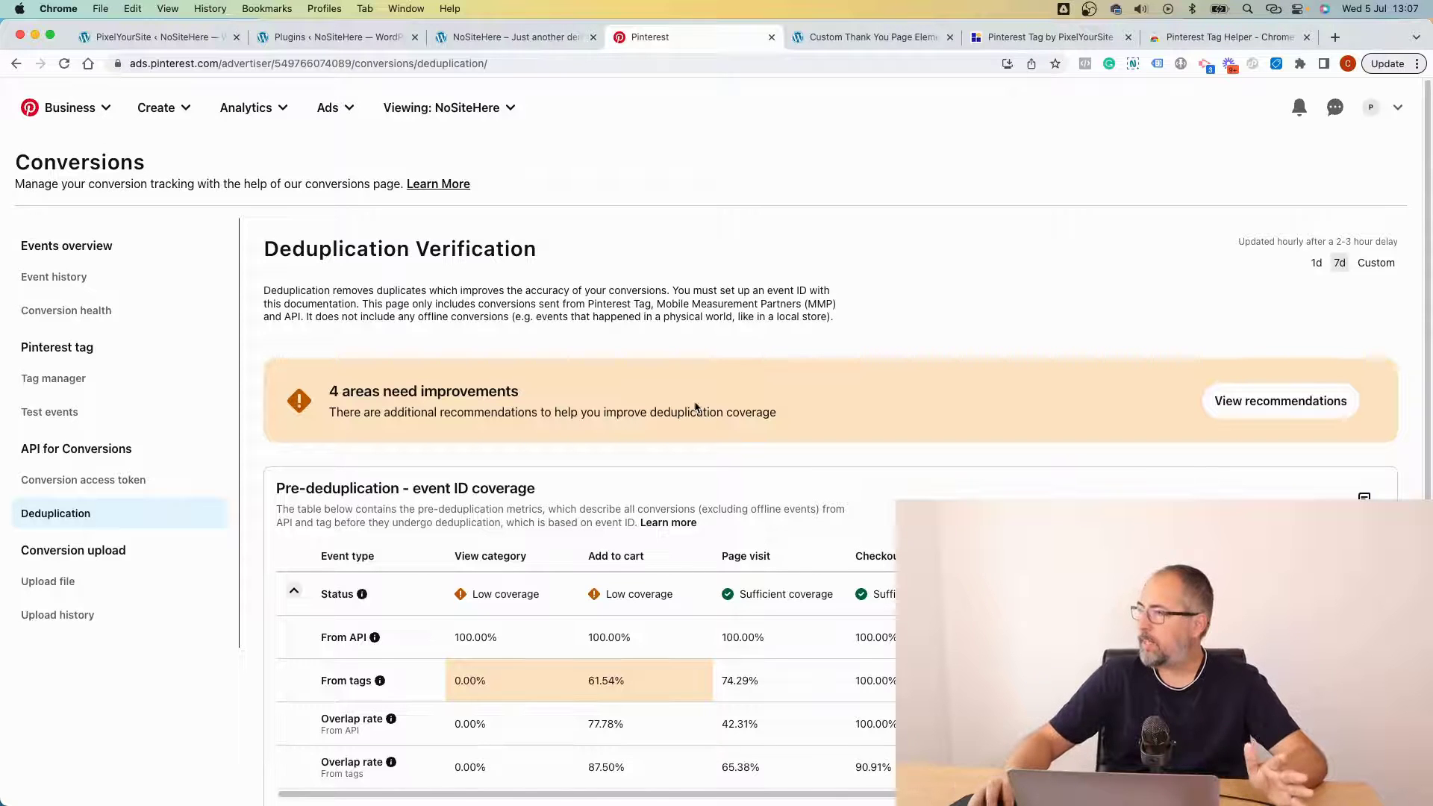
{"action": "left_click", "coordinate": [1314, 266]}
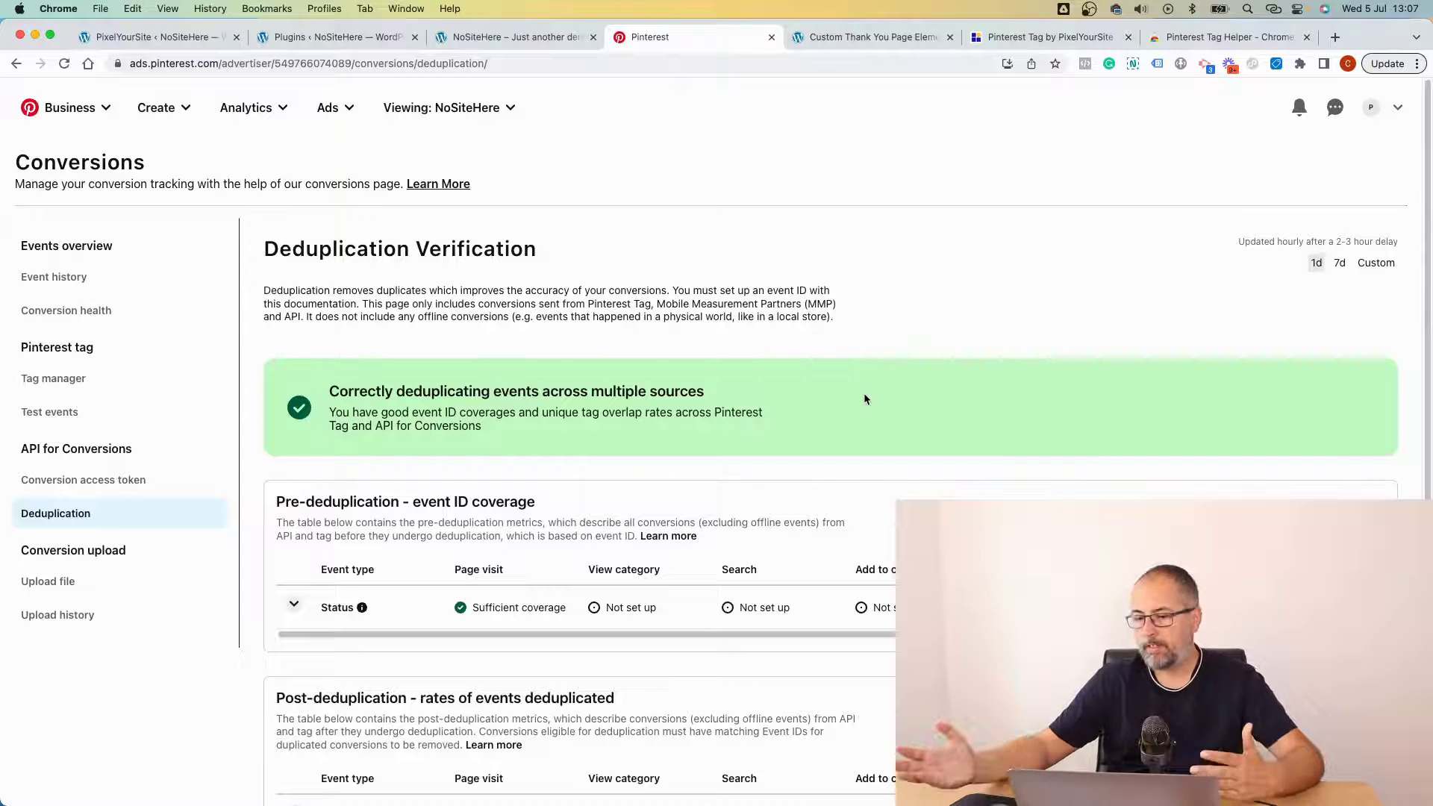
{"action": "scroll", "coordinate": [867, 394], "scroll_direction": "down", "scroll_amount": 3}
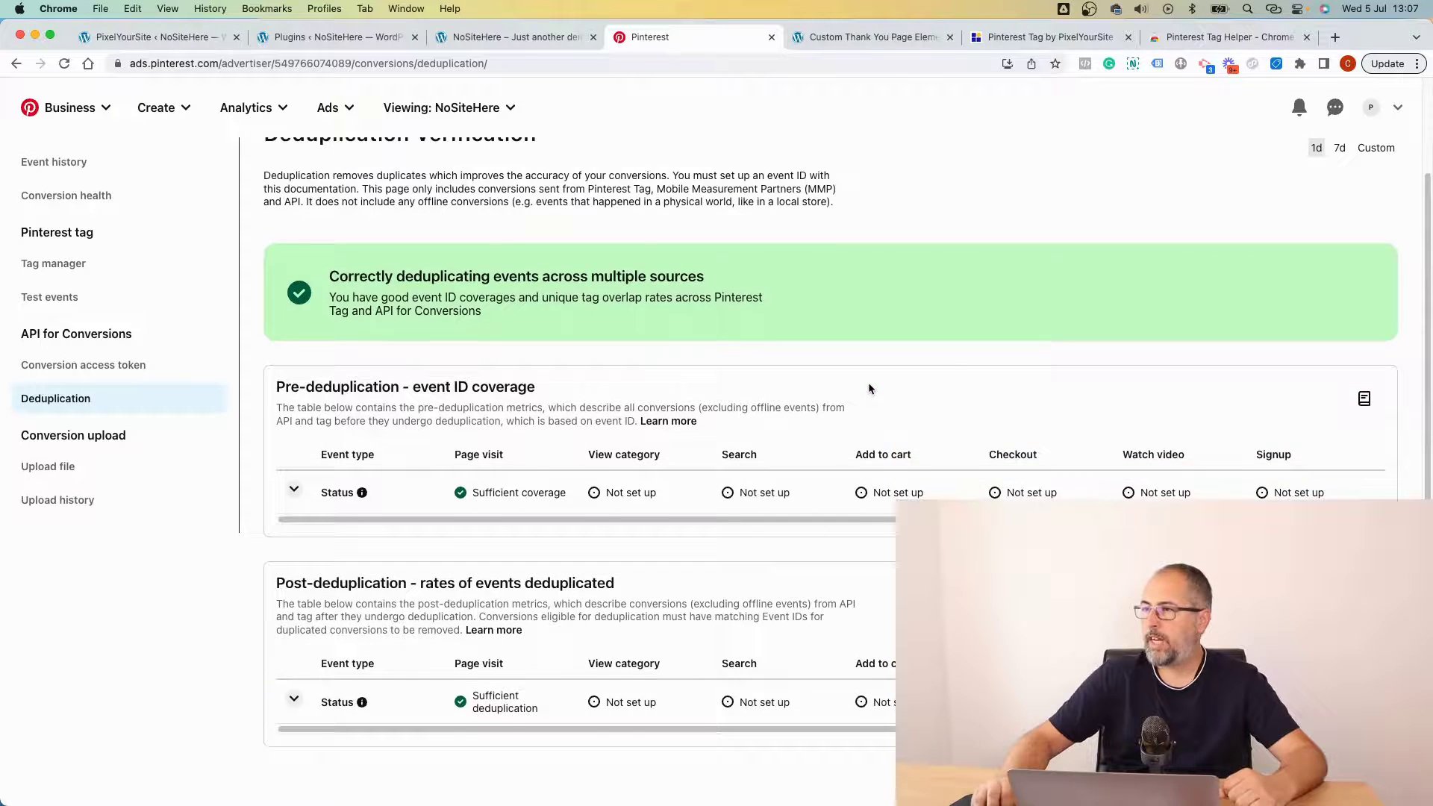
{"action": "scroll", "coordinate": [869, 395], "scroll_direction": "up", "scroll_amount": 3}
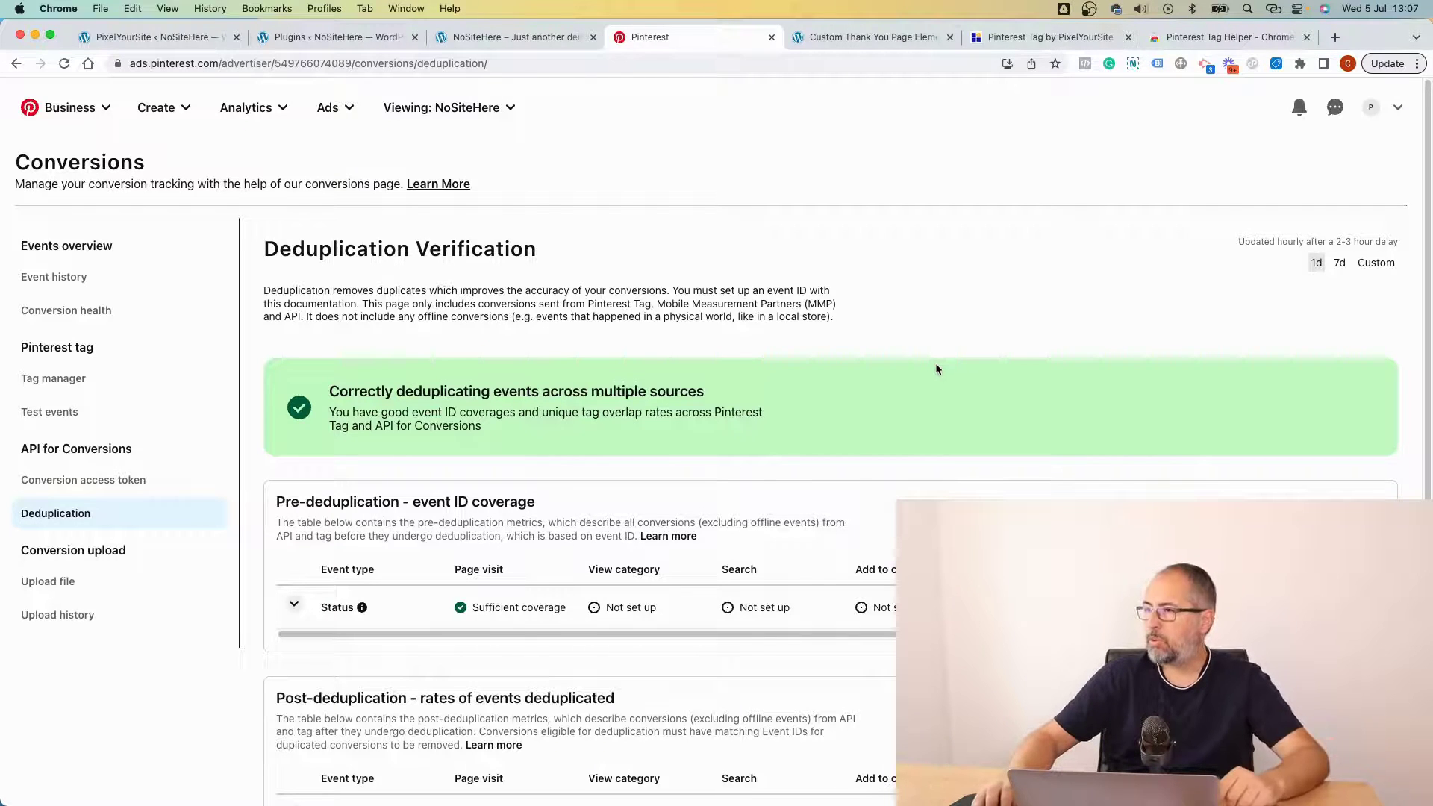
{"action": "scroll", "coordinate": [936, 368], "scroll_direction": "down", "scroll_amount": 4}
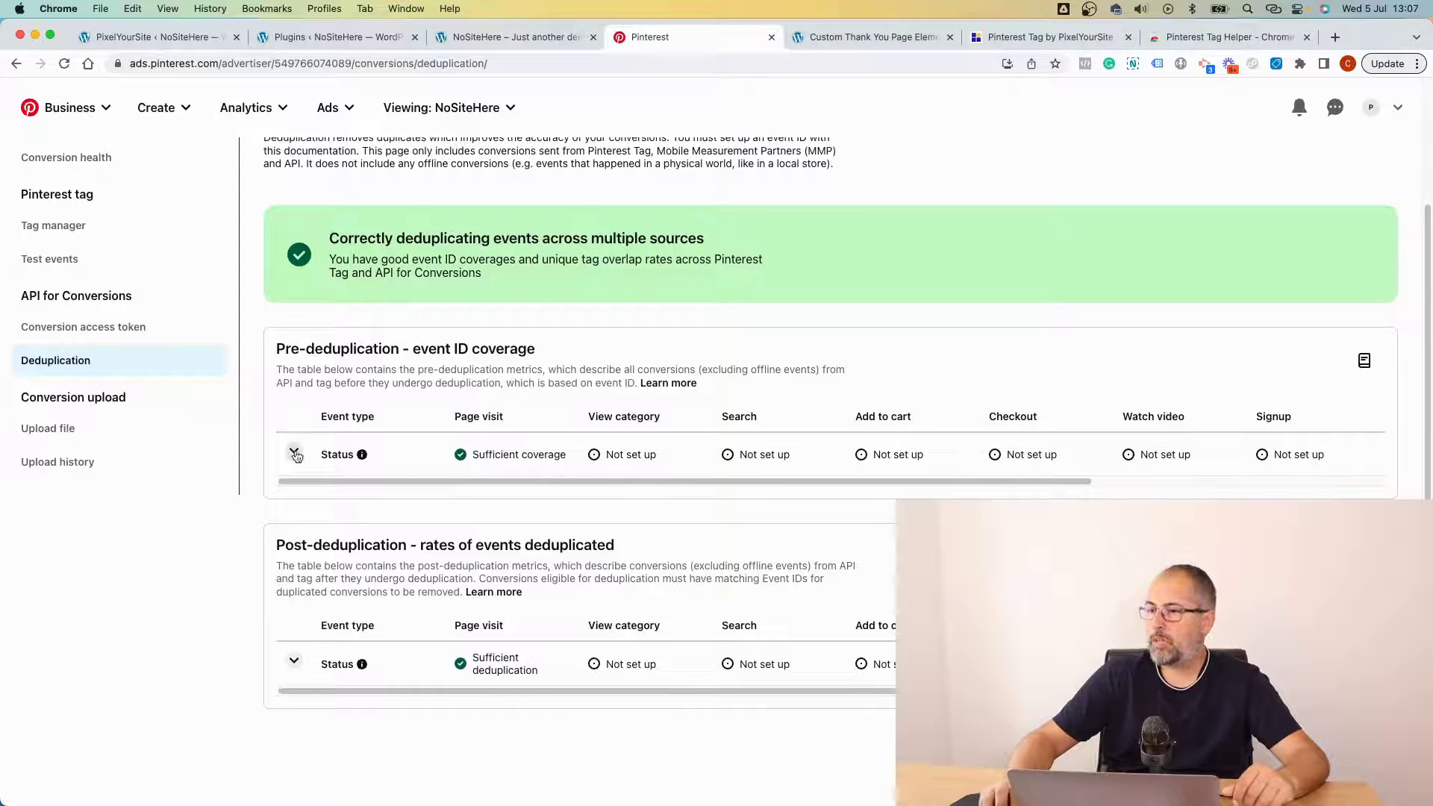
- Review the pre-deduplication coverage and post-deduplication rate metrics, then return to Event history
{"action": "left_click", "coordinate": [294, 453]}
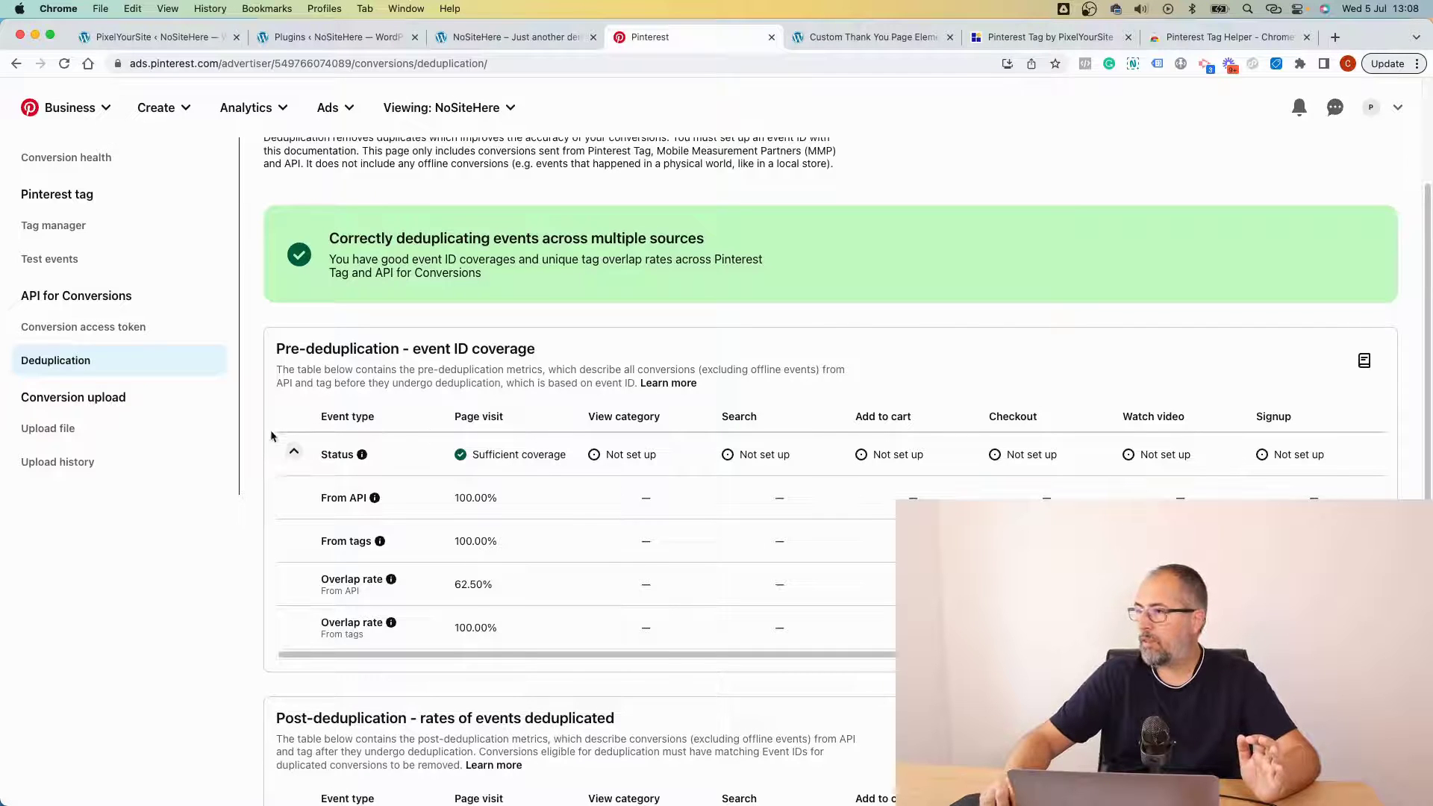
{"action": "left_click", "coordinate": [292, 449]}
{"action": "scroll", "coordinate": [509, 521], "scroll_direction": "down", "scroll_amount": 1}
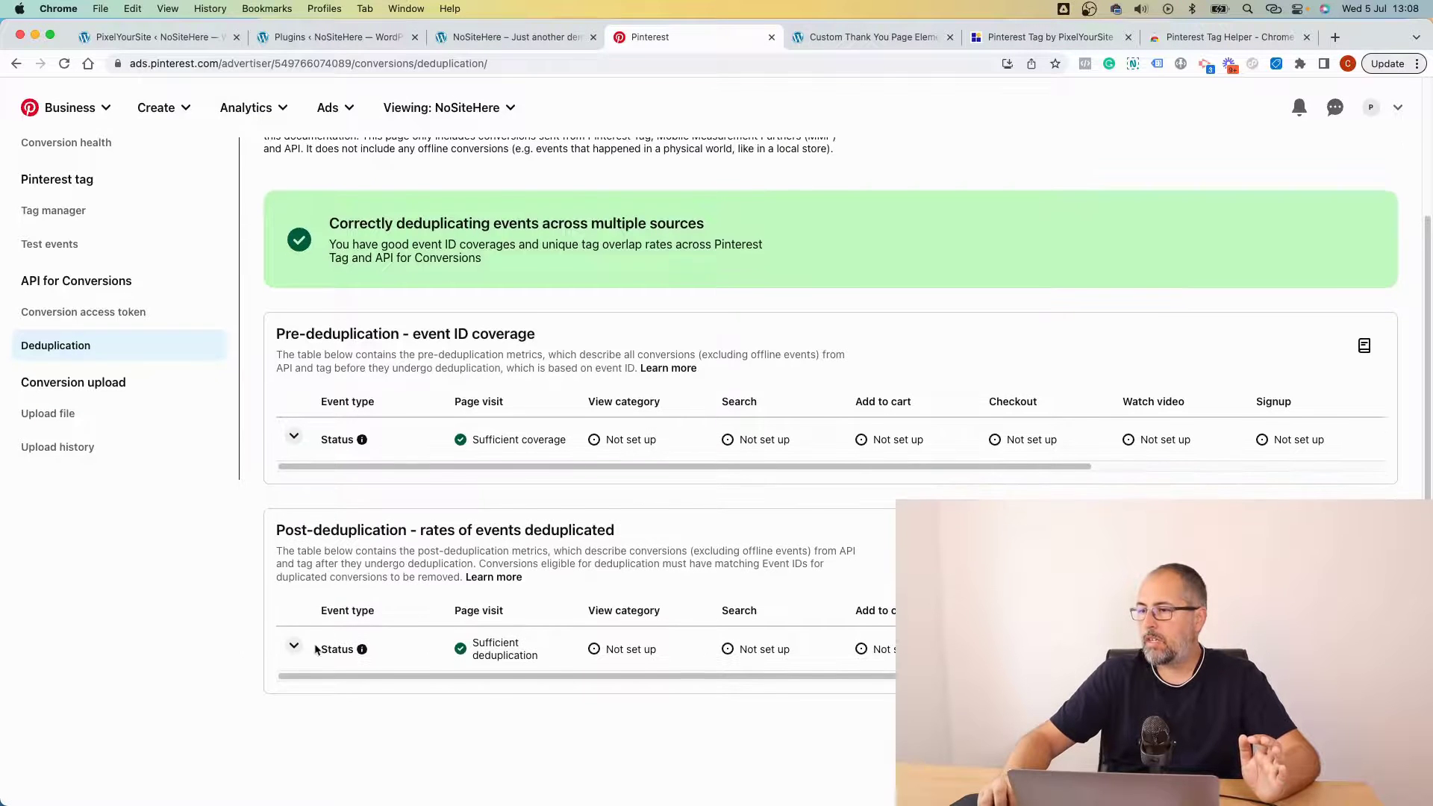
{"action": "left_click", "coordinate": [294, 646]}
{"action": "scroll", "coordinate": [559, 555], "scroll_direction": "down", "scroll_amount": 4}
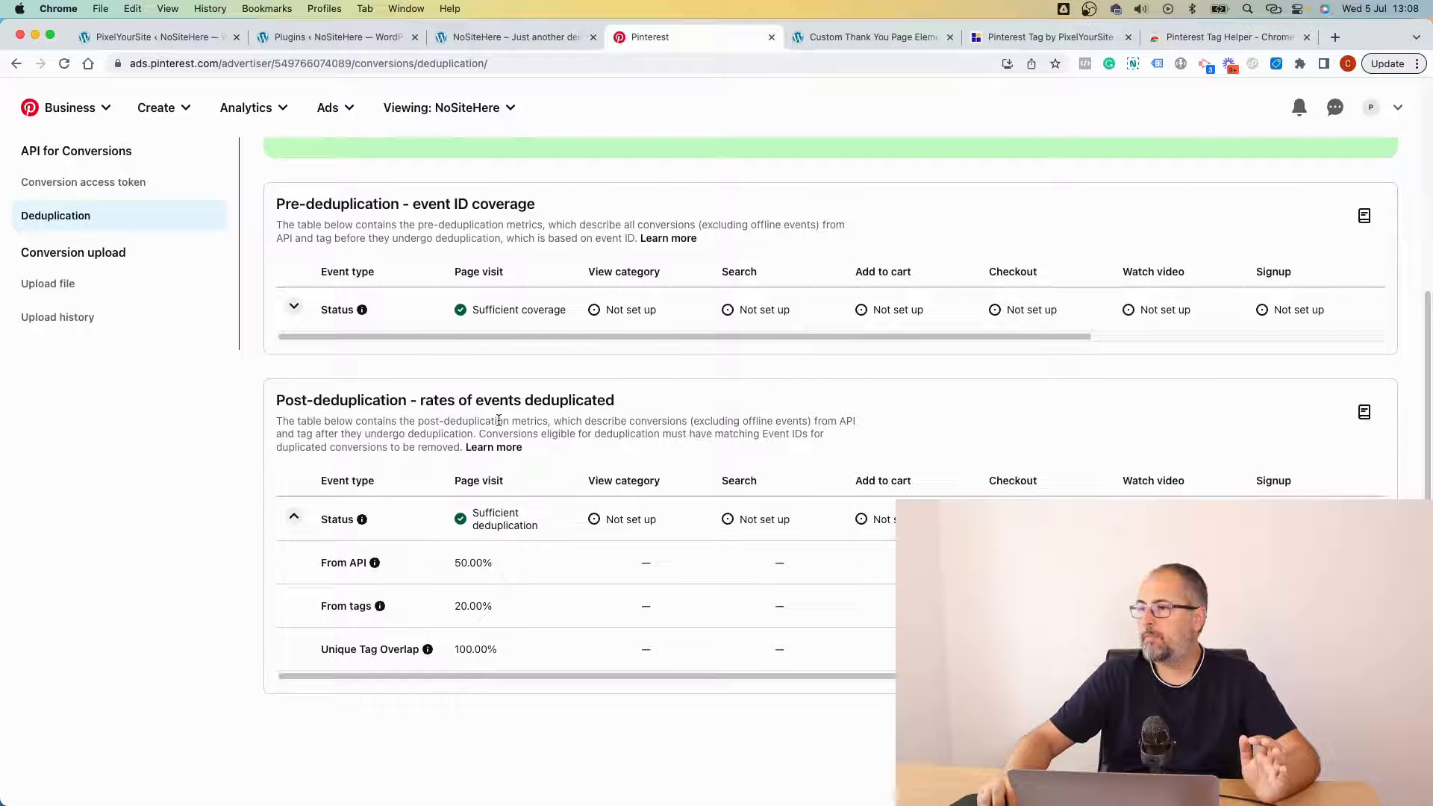
{"action": "left_click", "coordinate": [302, 515]}
{"action": "scroll", "coordinate": [295, 522], "scroll_direction": "up", "scroll_amount": 4}
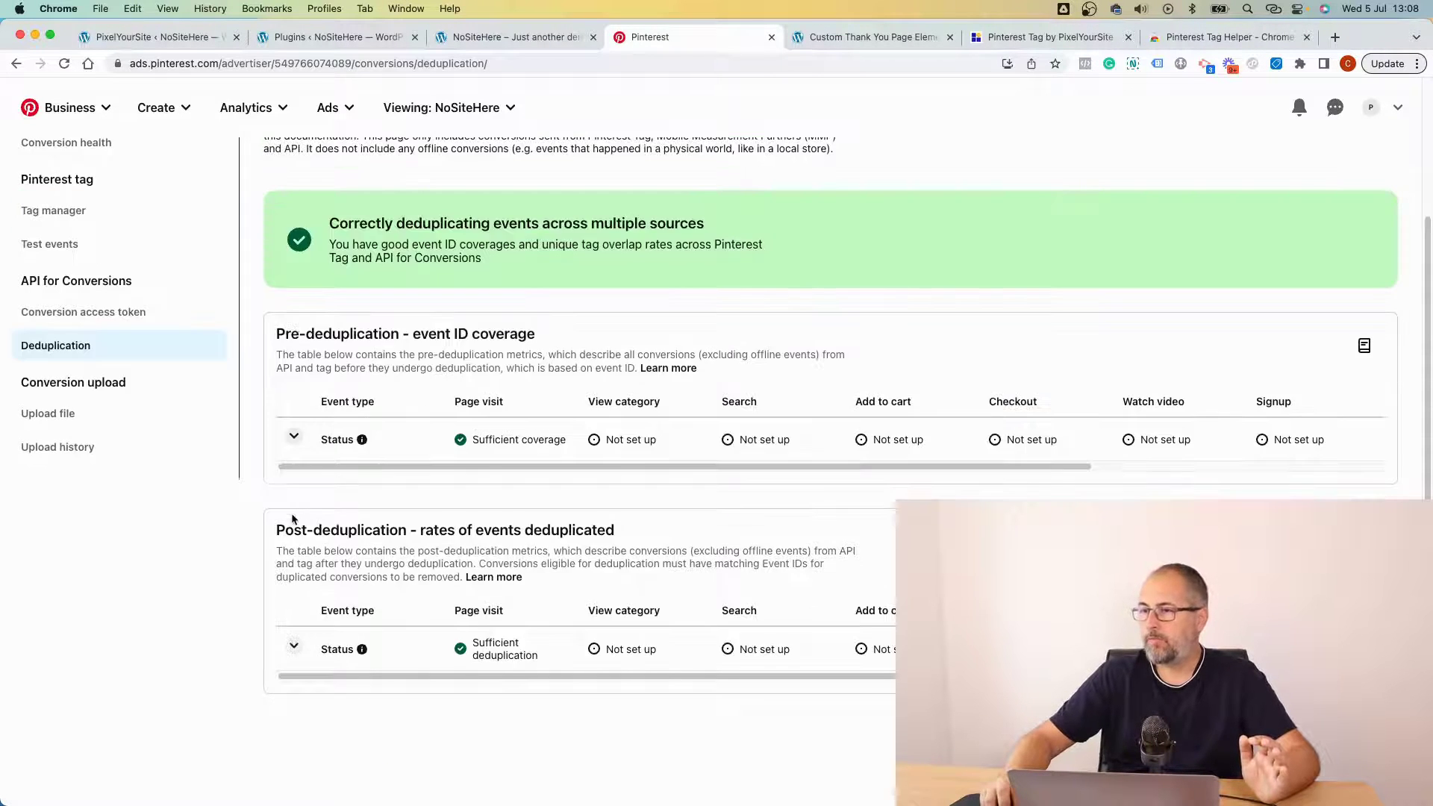
{"action": "scroll", "coordinate": [419, 379], "scroll_direction": "up", "scroll_amount": 3}
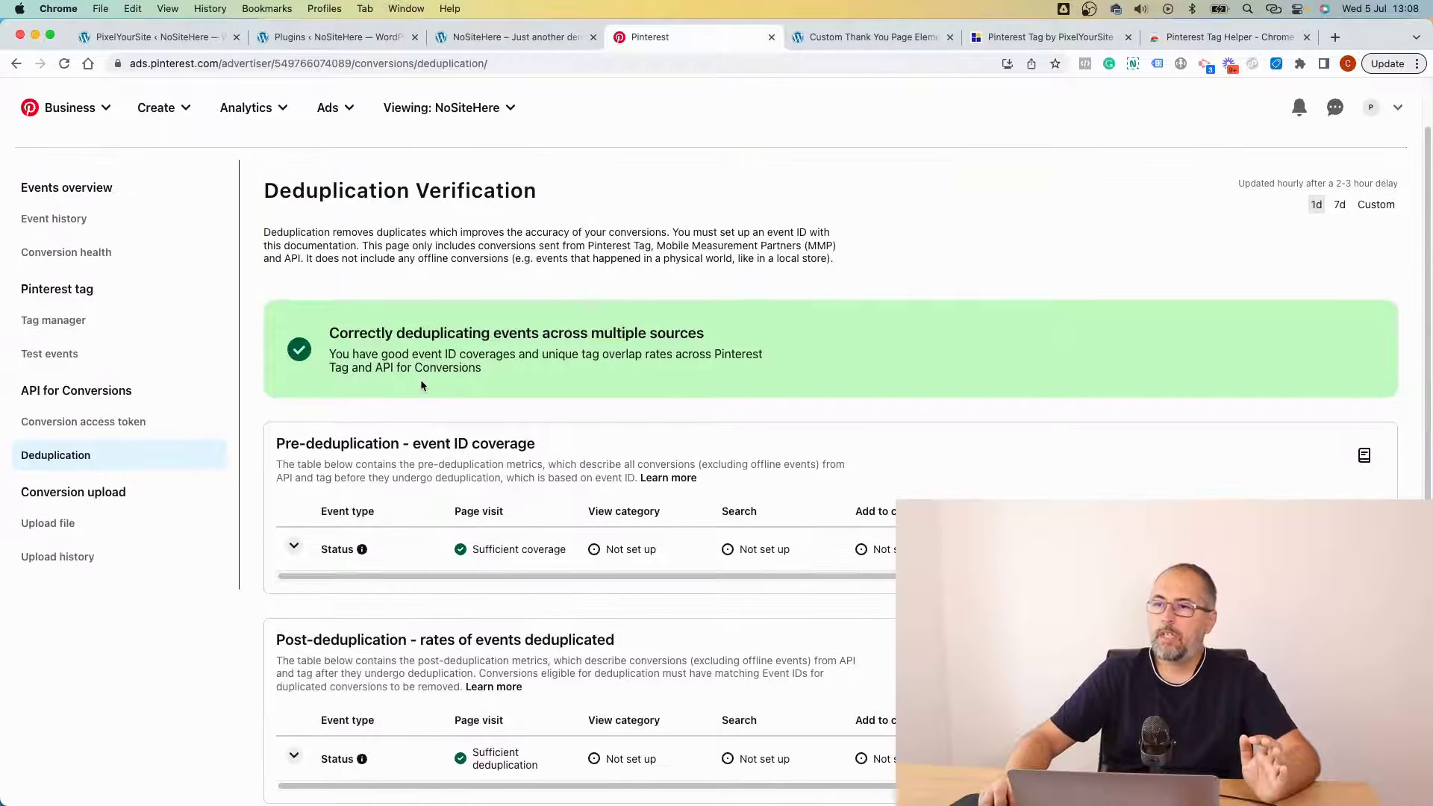
{"action": "left_click", "coordinate": [64, 223]}
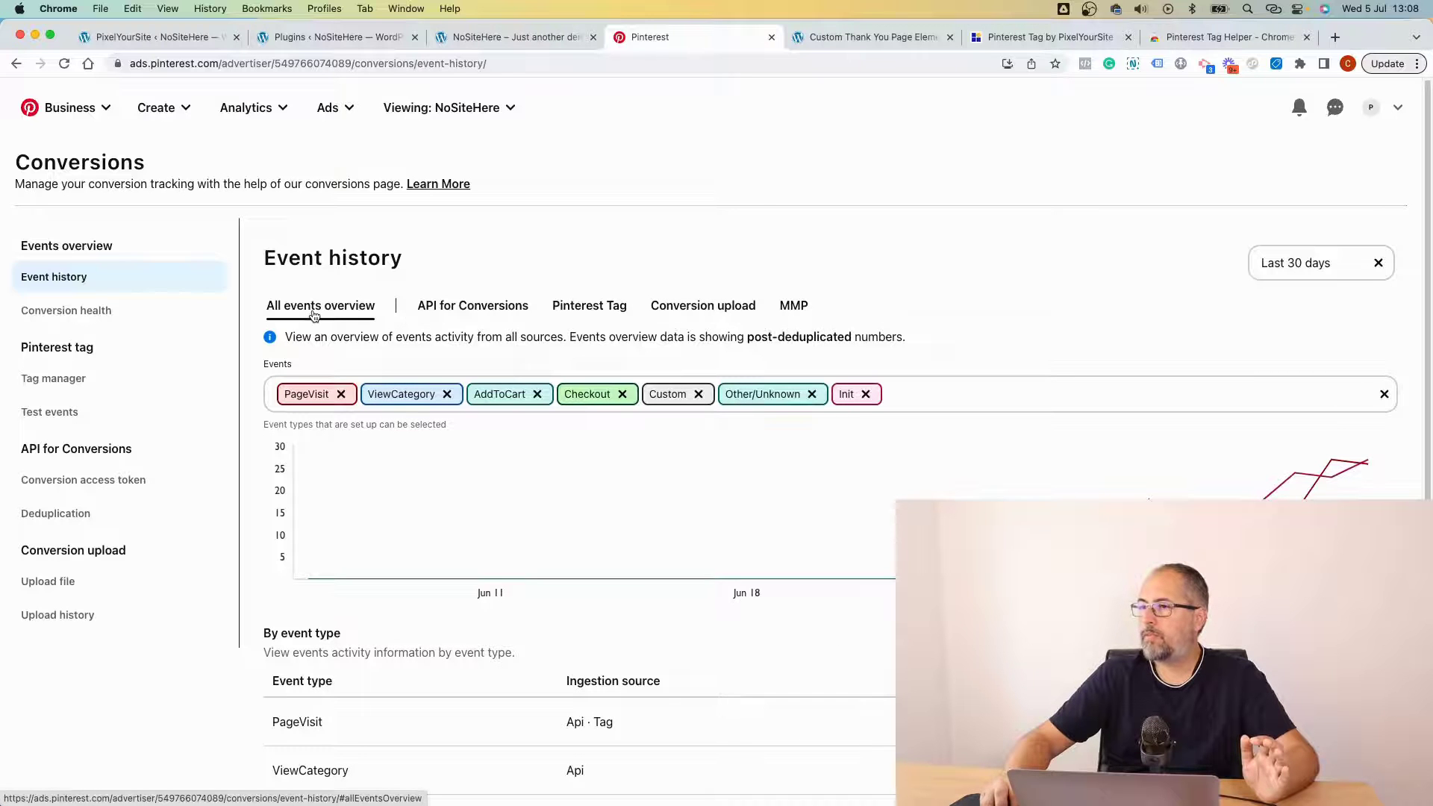
- Check the API for Conversions events, then view all events for the last 3 days, hourly
{"action": "left_click", "coordinate": [424, 307]}
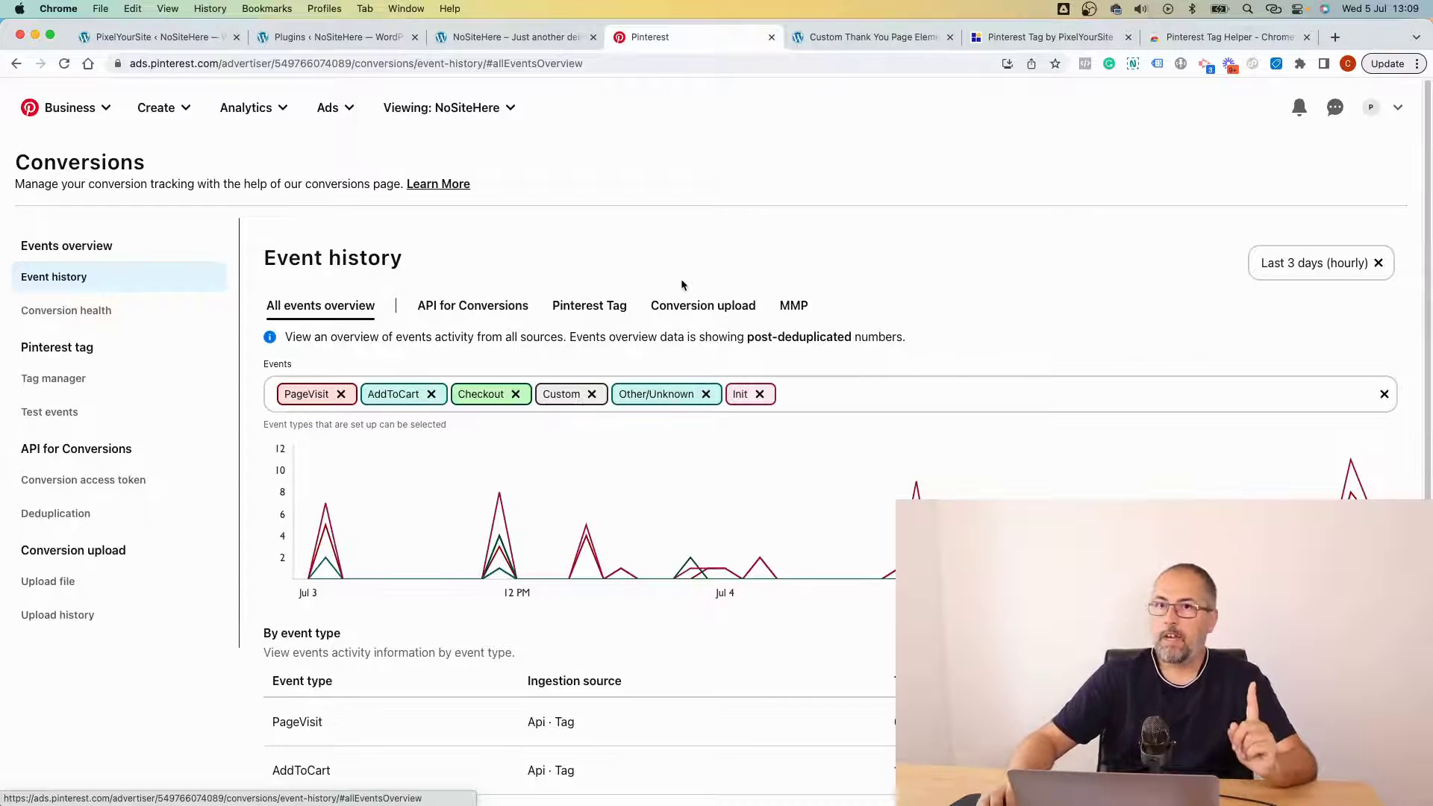
- In PixelYourSite's Logs page, turn on Pinterest Logs and save the settings
{"action": "left_click", "coordinate": [343, 43]}
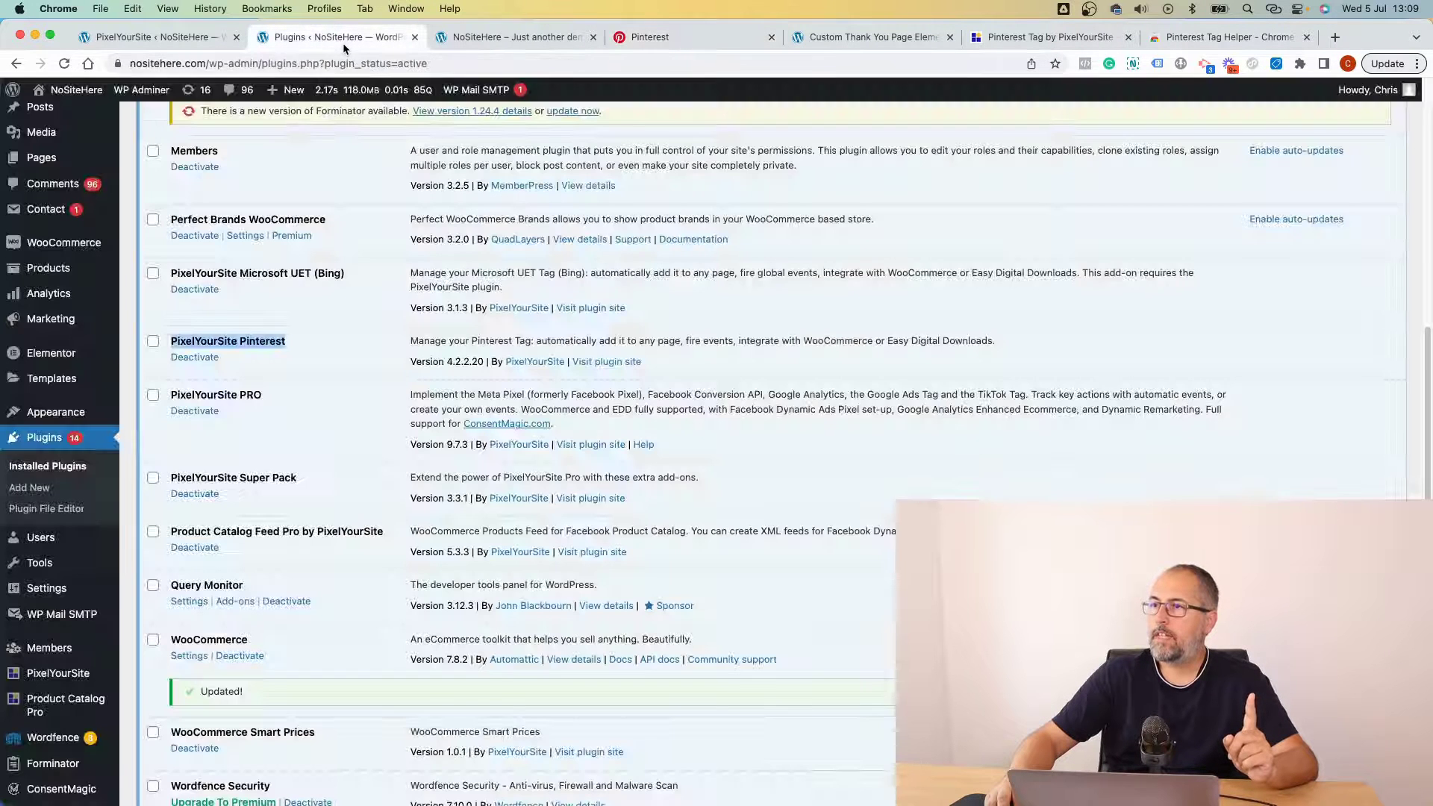
{"action": "left_click", "coordinate": [156, 37]}
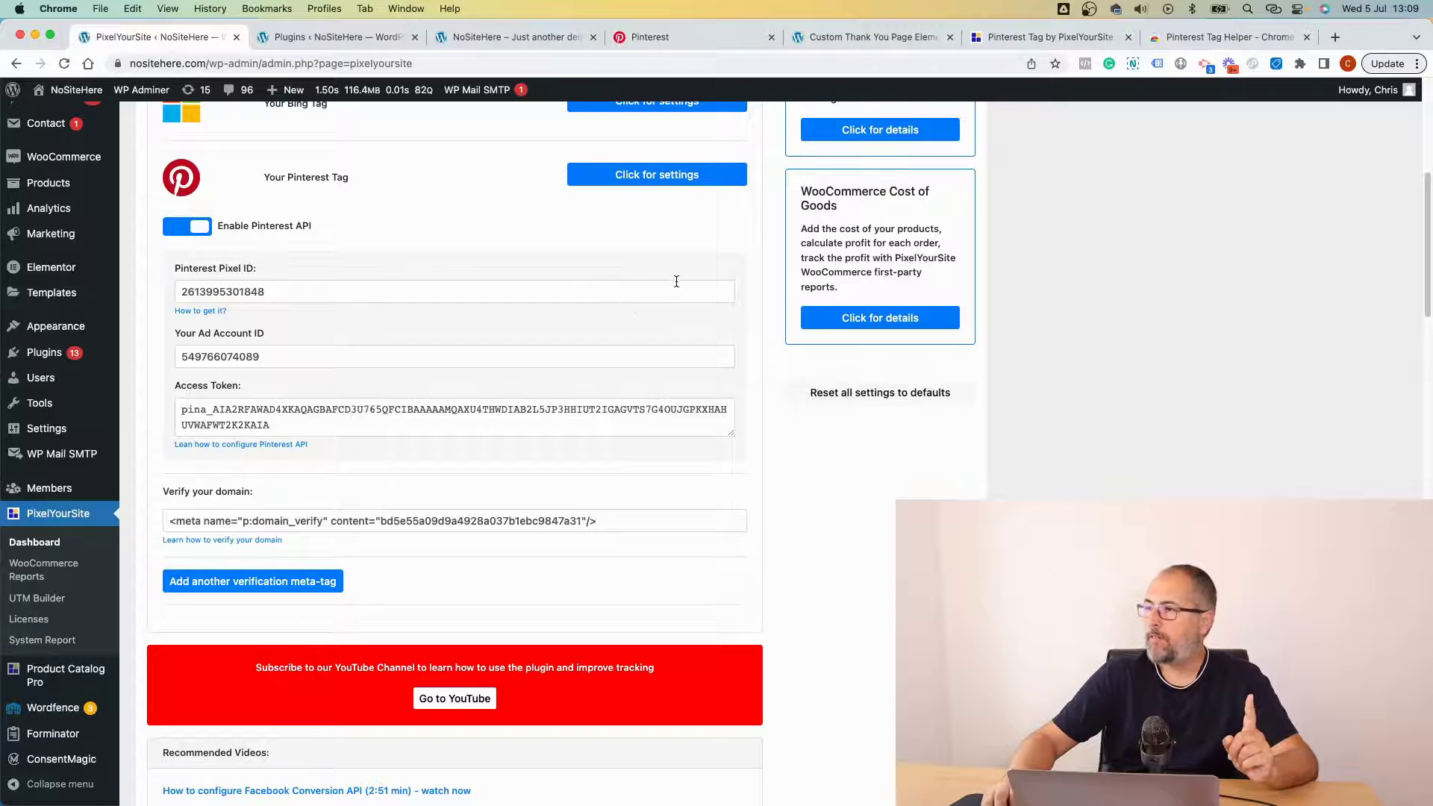
{"action": "scroll", "coordinate": [674, 280], "scroll_direction": "up", "scroll_amount": 5}
{"action": "left_click", "coordinate": [808, 247]}
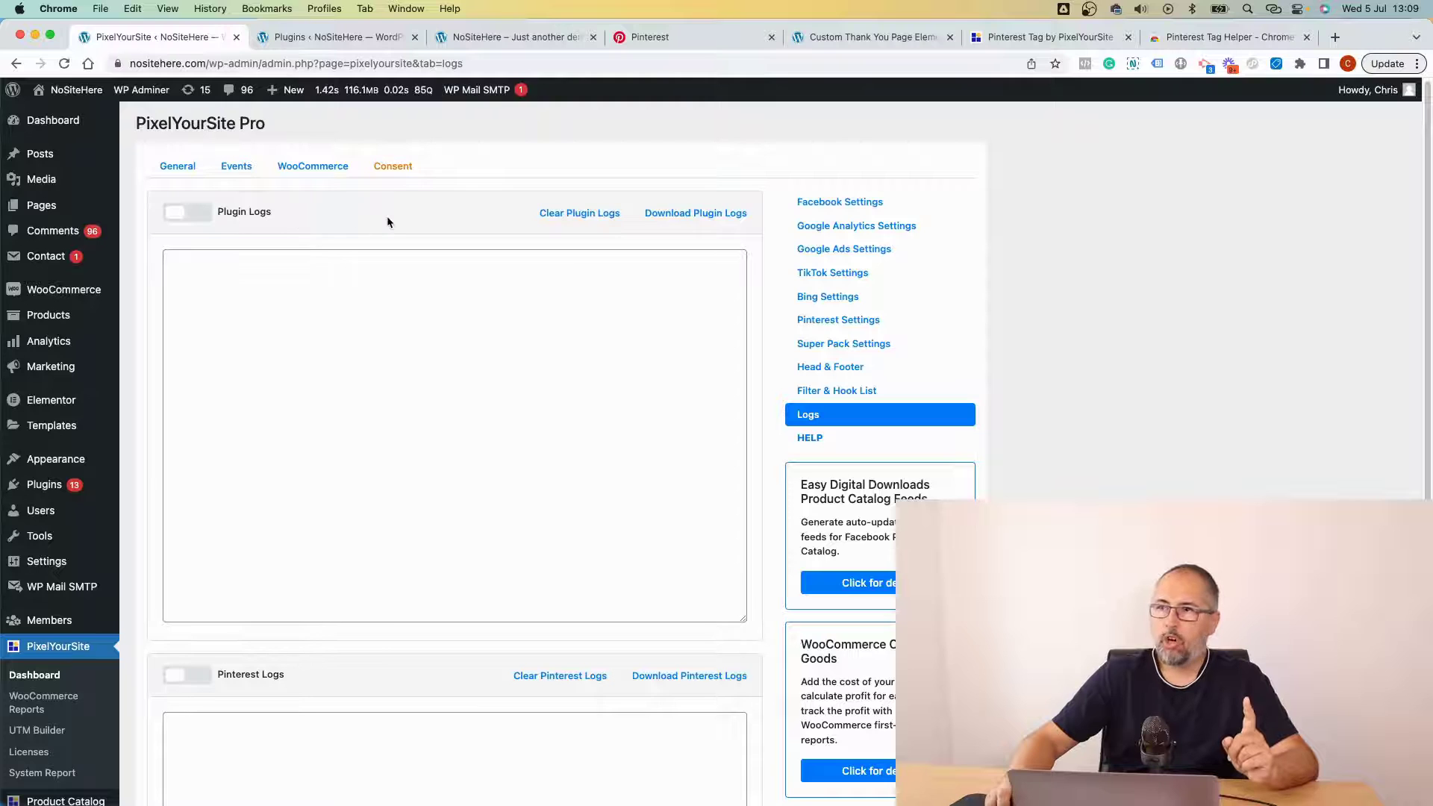
{"action": "scroll", "coordinate": [345, 305], "scroll_direction": "down", "scroll_amount": 4}
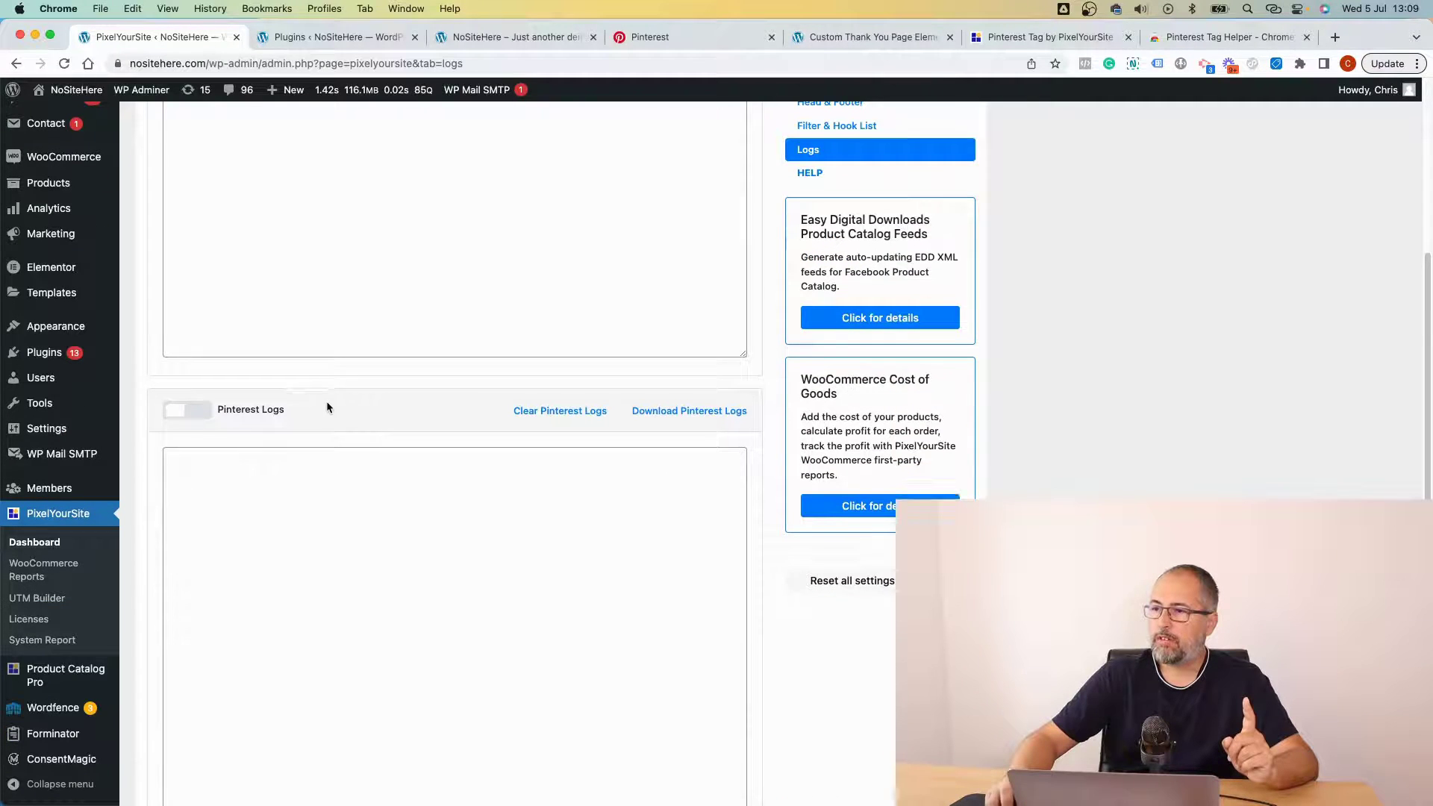
{"action": "scroll", "coordinate": [325, 403], "scroll_direction": "down", "scroll_amount": 2}
{"action": "left_click", "coordinate": [187, 290]}
{"action": "left_click", "coordinate": [435, 754]}
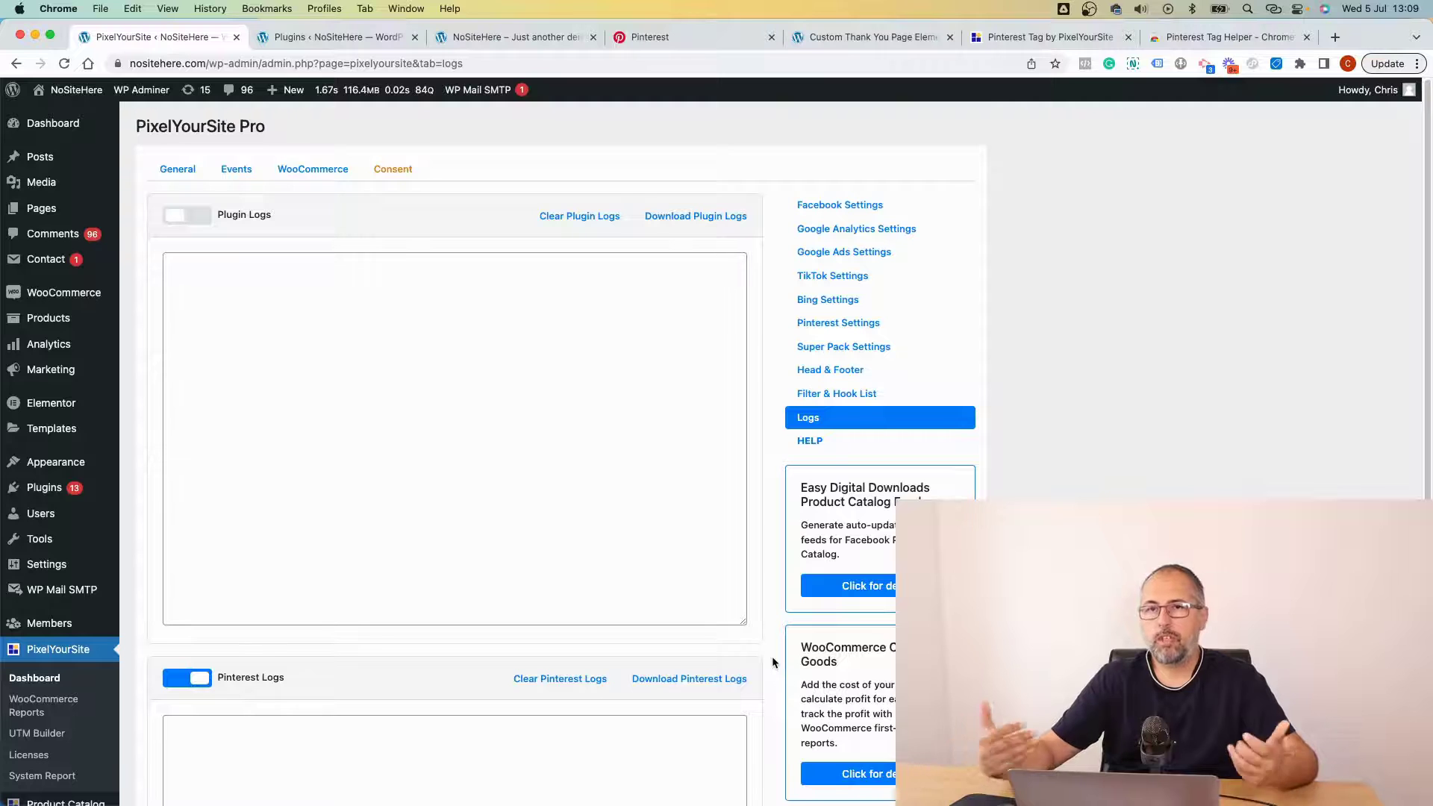
- Reload the NoSiteHere homepage, then reload Logs and highlight the PageVisit event_id in Pinterest Logs
{"action": "left_click", "coordinate": [472, 44]}
{"action": "left_click", "coordinate": [64, 64]}
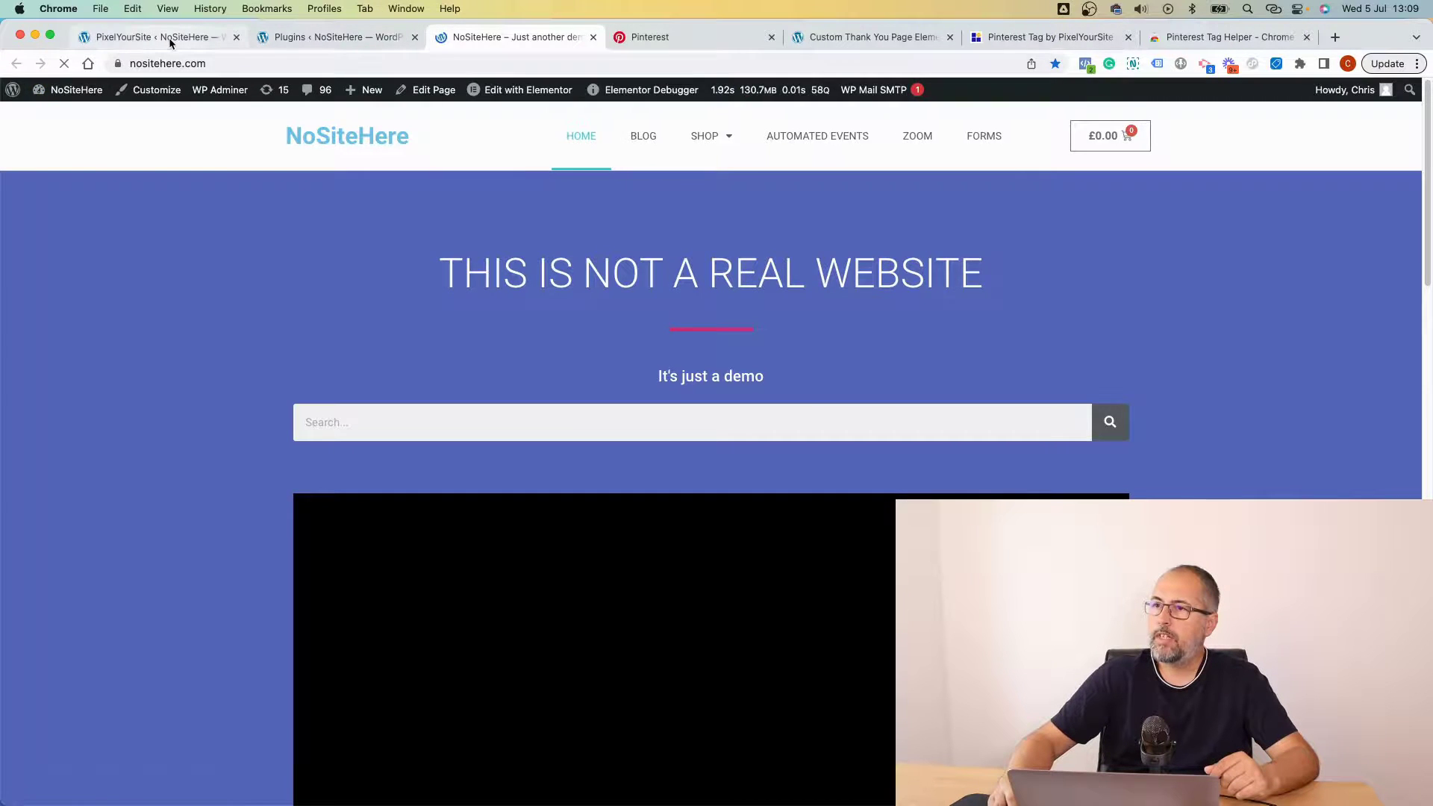
{"action": "left_click", "coordinate": [169, 38]}
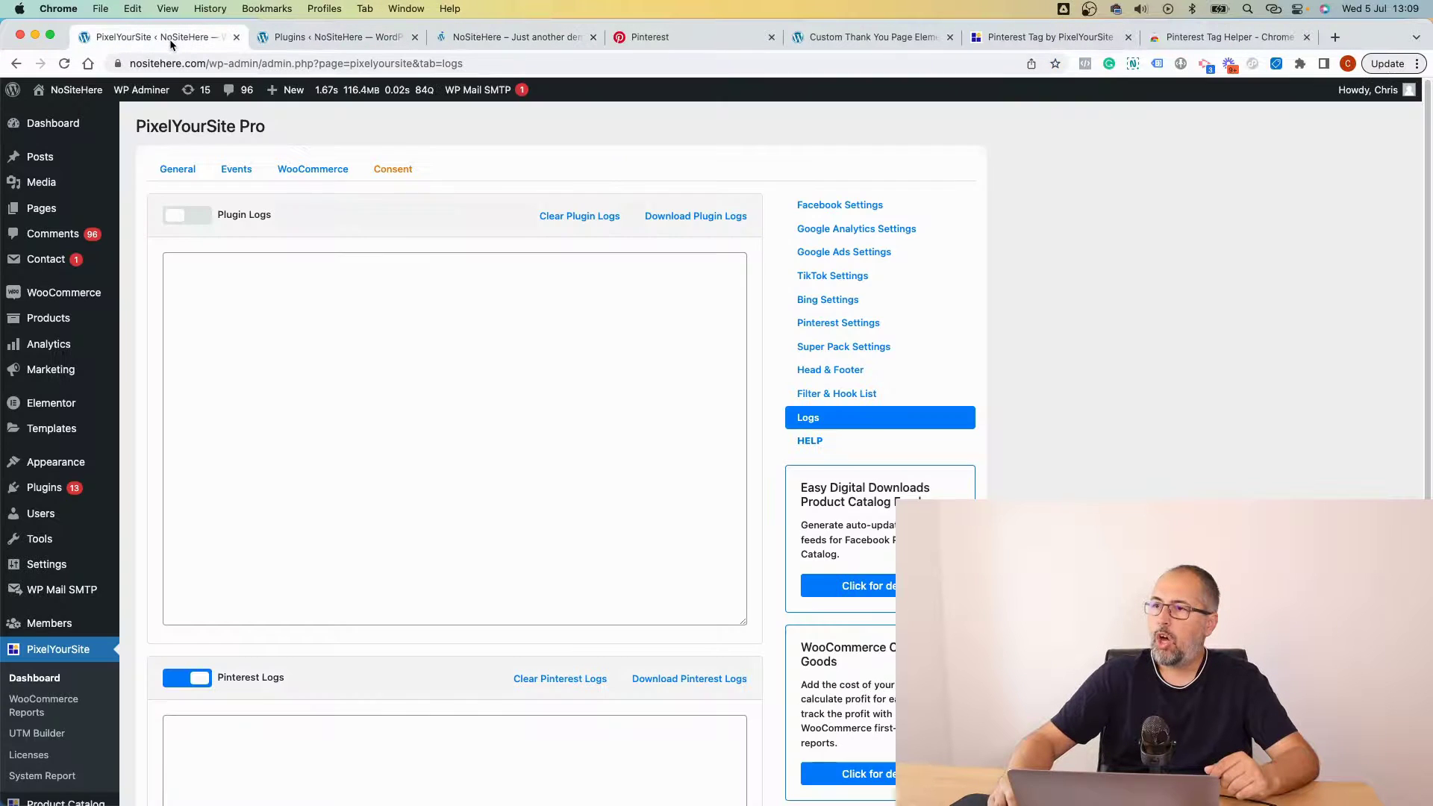
{"action": "left_click", "coordinate": [64, 63]}
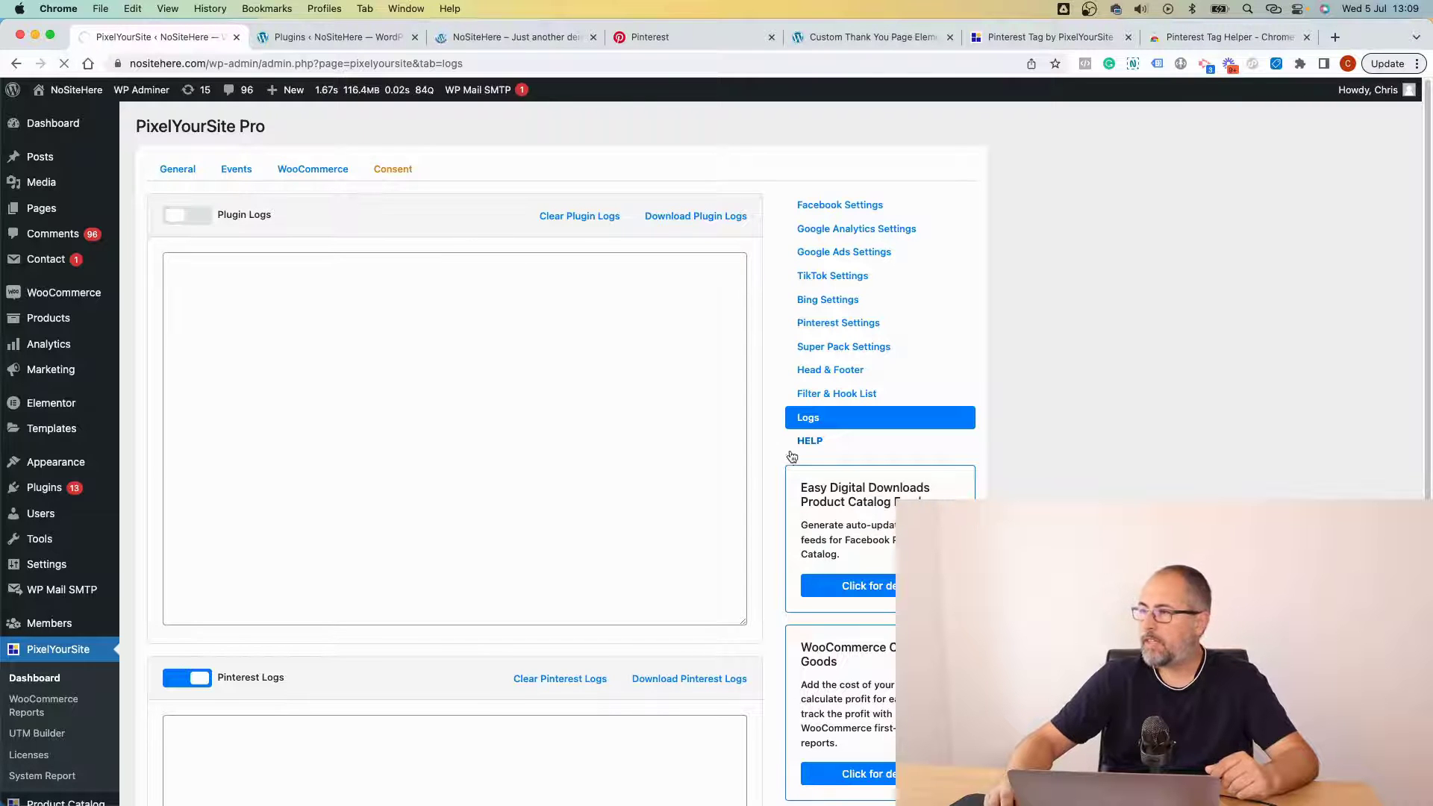
{"action": "scroll", "coordinate": [755, 470], "scroll_direction": "down", "scroll_amount": 5}
{"action": "scroll", "coordinate": [388, 479], "scroll_direction": "down", "scroll_amount": 1}
{"action": "scroll", "coordinate": [388, 479], "scroll_direction": "down", "scroll_amount": 10}
{"action": "scroll", "coordinate": [388, 479], "scroll_direction": "down", "scroll_amount": 4}
{"action": "left_click_drag", "start_coordinate": [281, 547], "coordinate": [579, 543]}
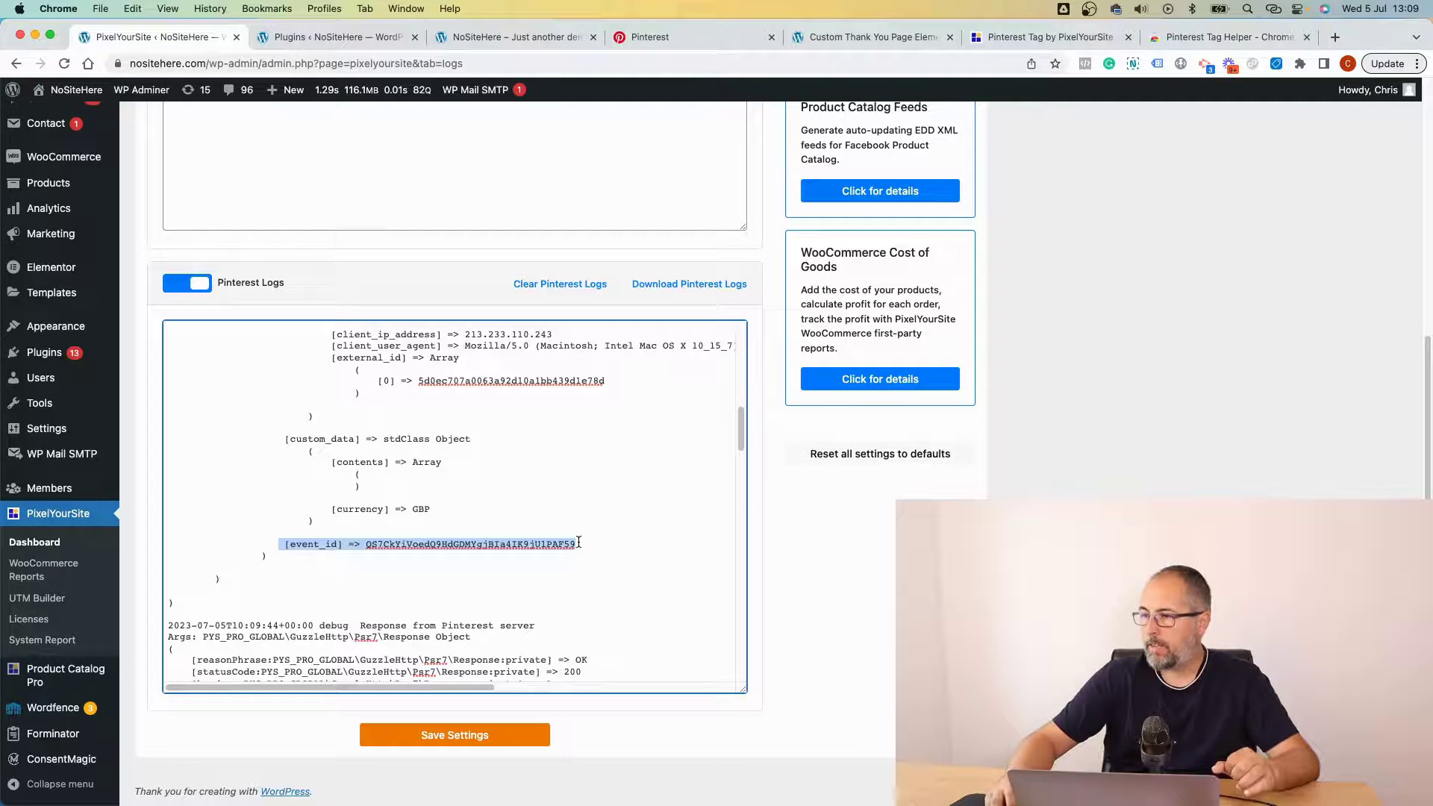
{"action": "scroll", "coordinate": [578, 542], "scroll_direction": "down", "scroll_amount": 10}
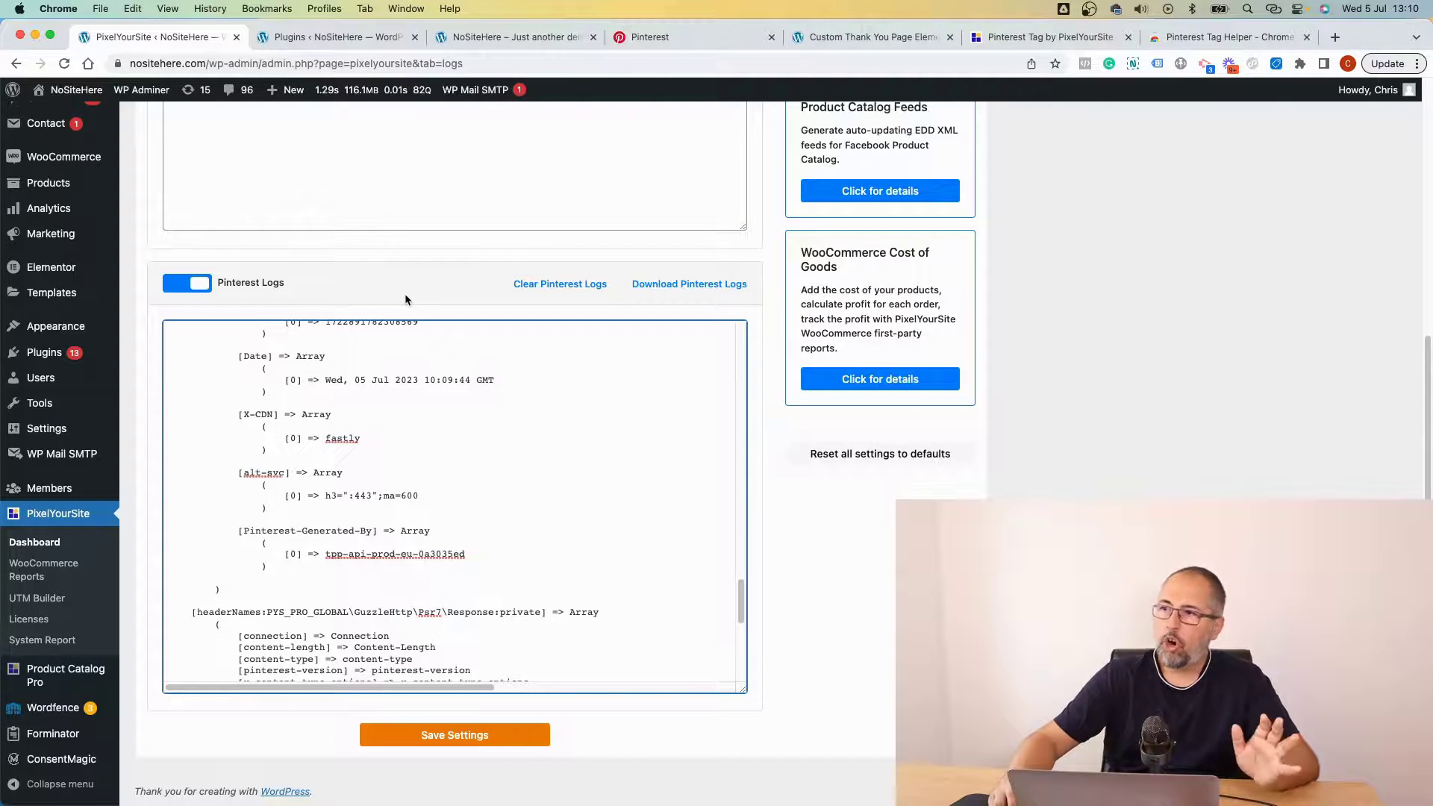
- Turn Pinterest Logs off, save, and return to the Pinterest Event history overview
{"action": "left_click", "coordinate": [191, 287]}
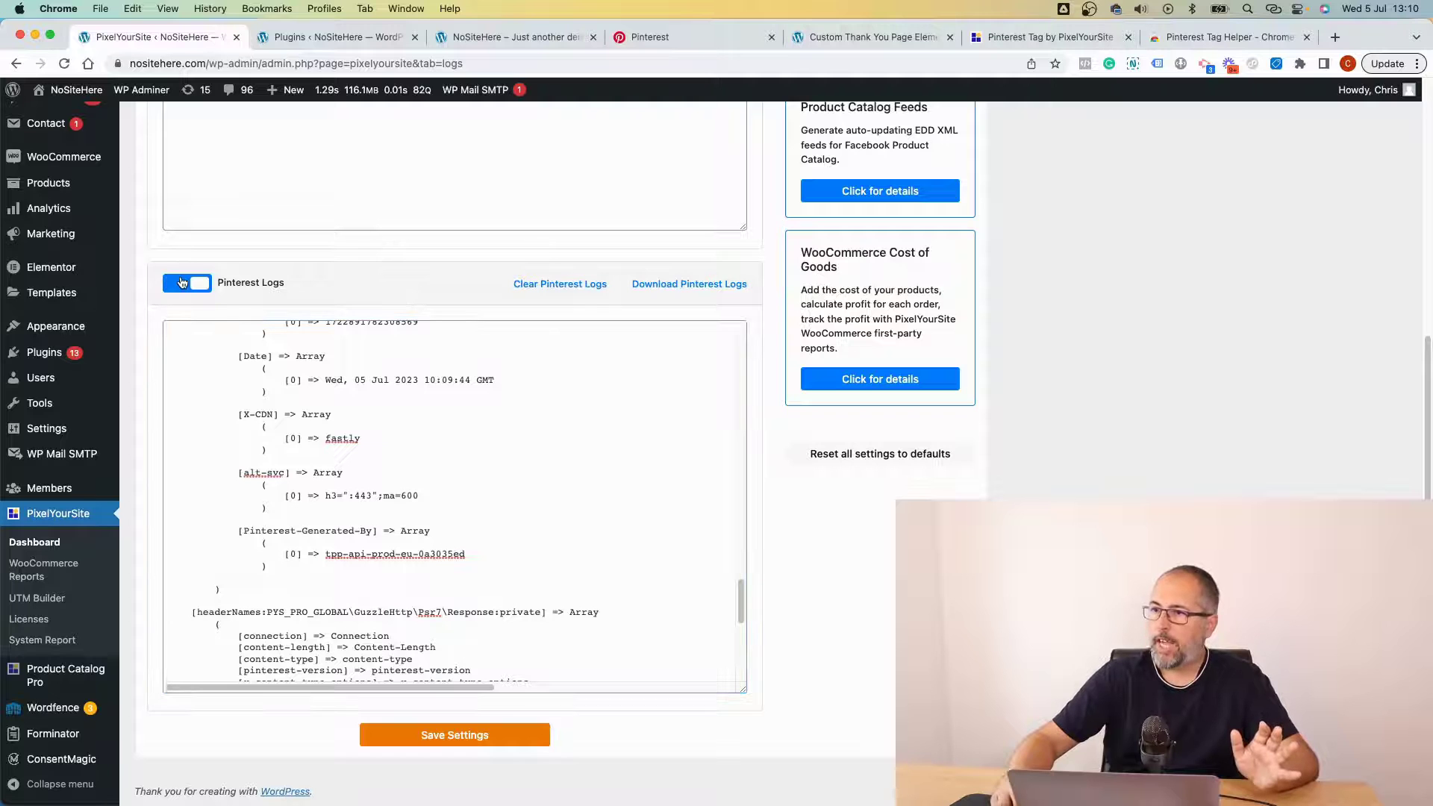
{"action": "left_click", "coordinate": [429, 735]}
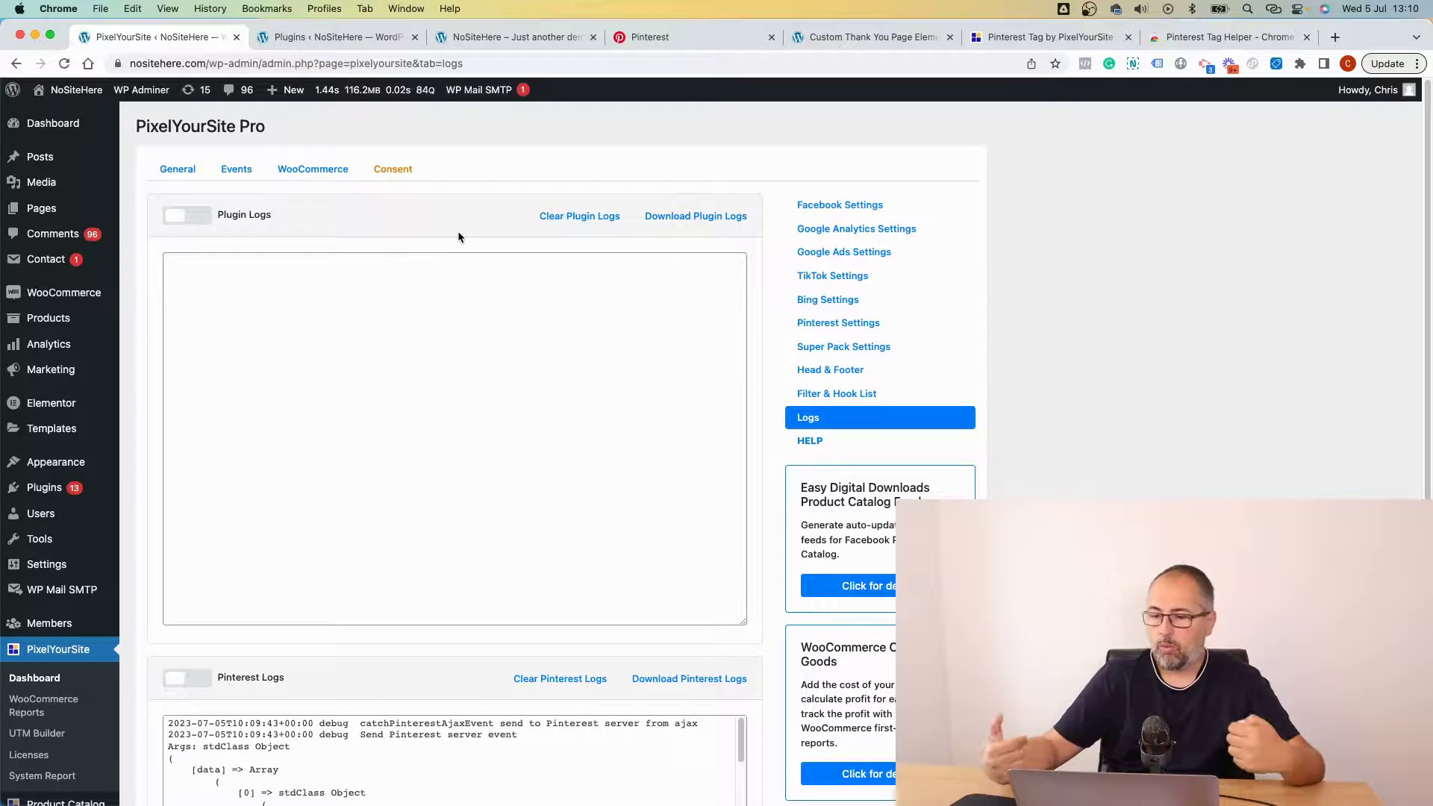
{"action": "left_click", "coordinate": [703, 39]}
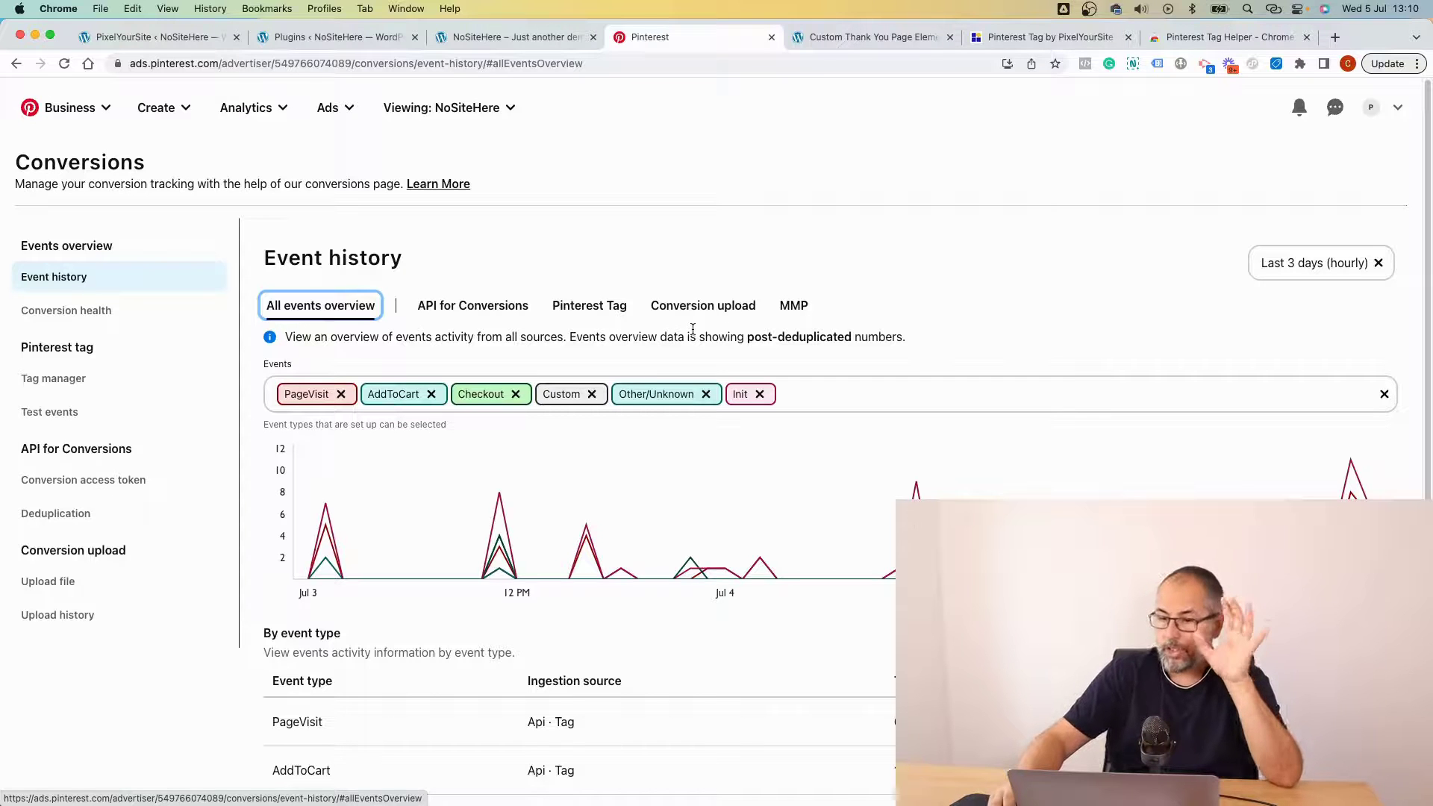
- Go to Test events under Conversions in Pinterest Ads Manager
{"action": "left_click", "coordinate": [55, 420]}
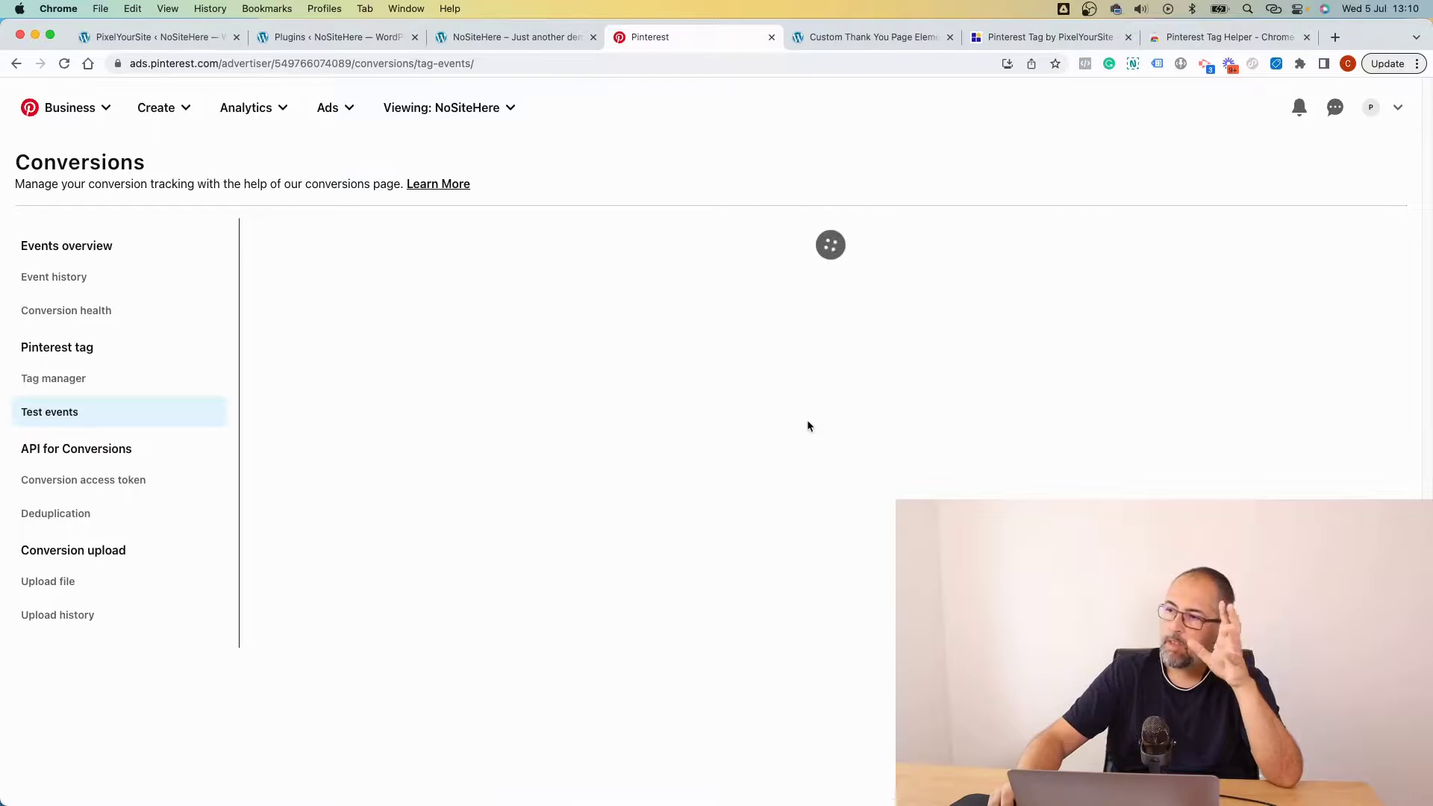